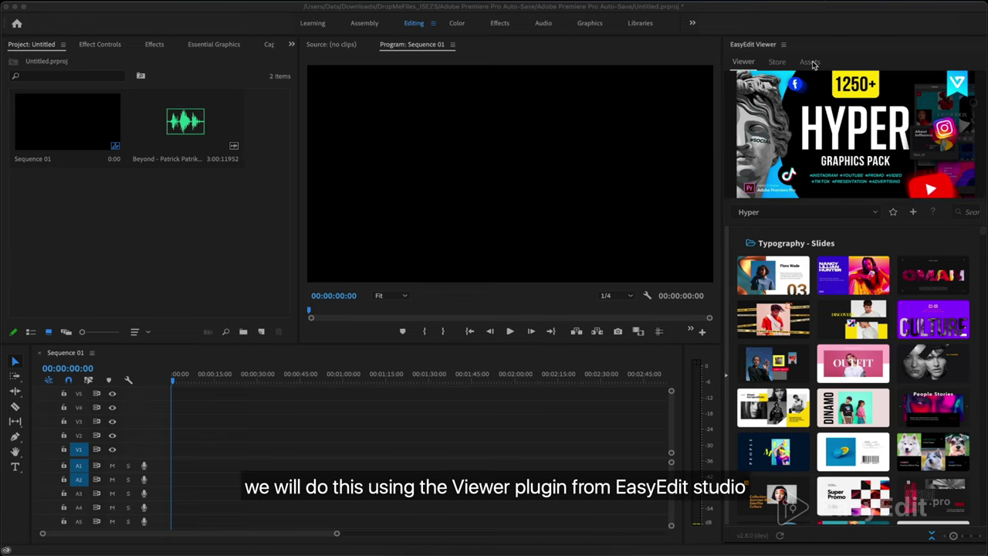
# Open EasyEdit Assets and switch the asset type to stock Videos
pyautogui.click(808, 62)
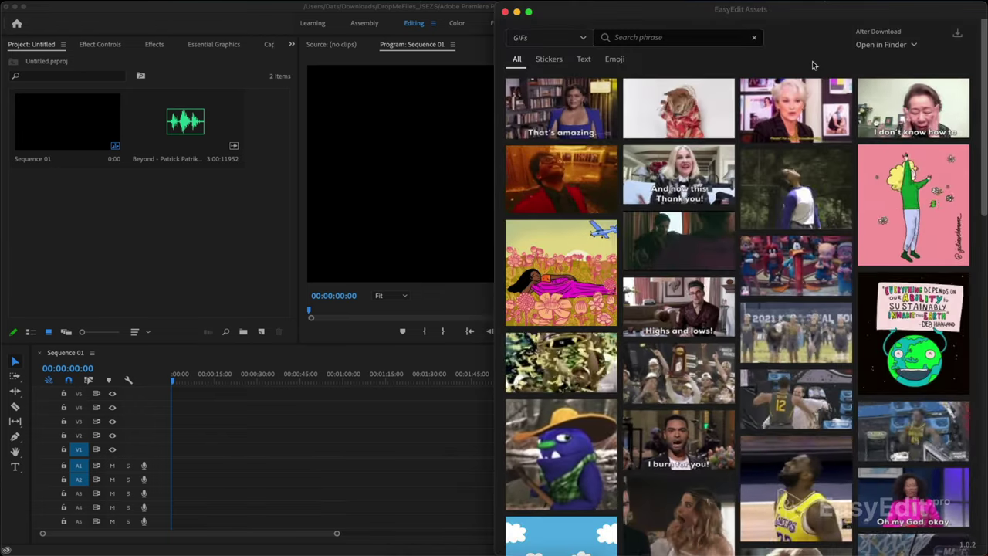
pyautogui.click(575, 39)
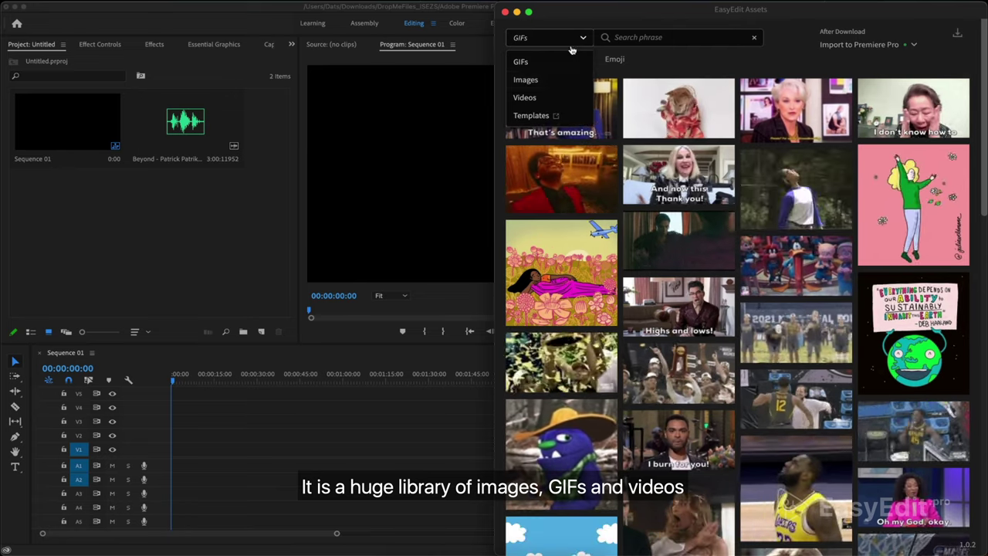
pyautogui.click(549, 96)
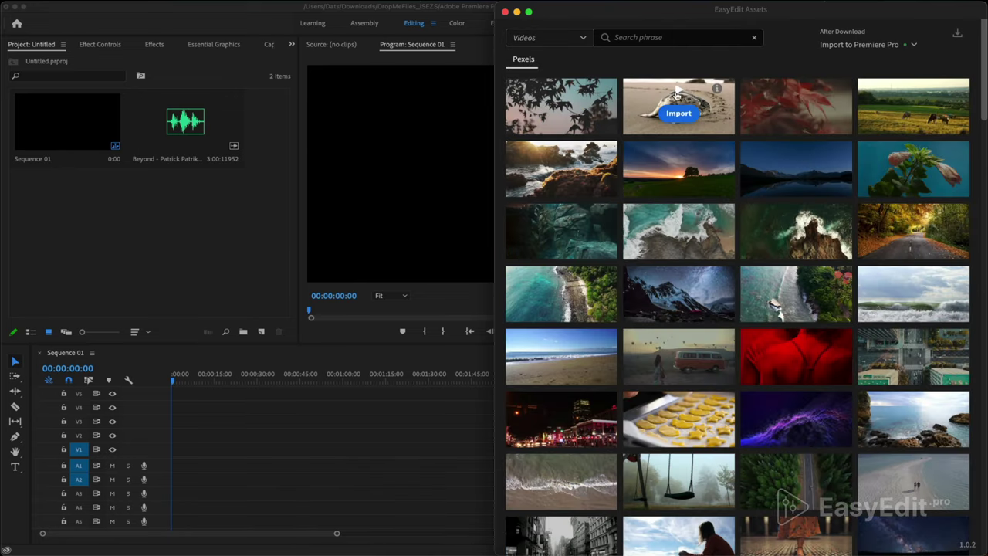
# Preview the seal and van clips, then import the starry mountain clip into the sequence
pyautogui.click(679, 92)
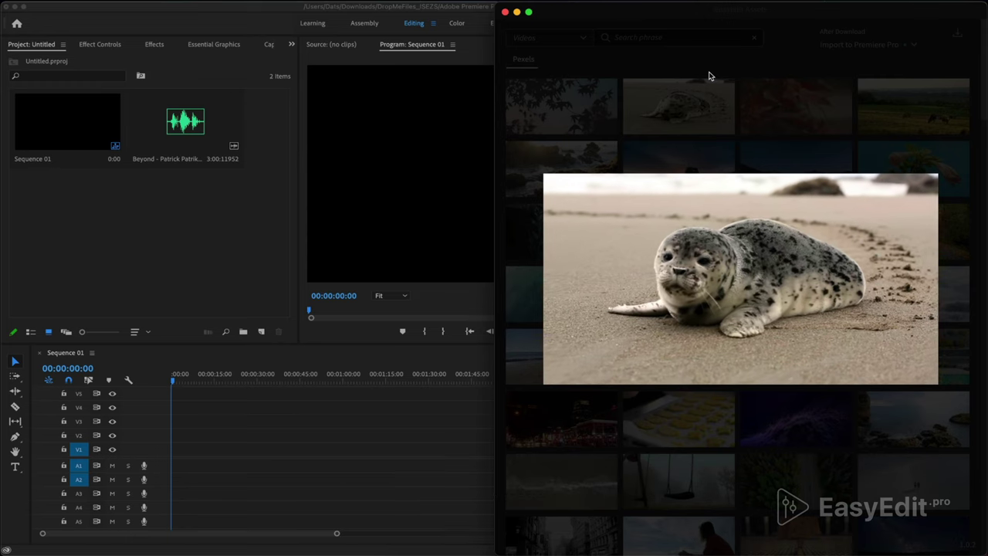
pyautogui.click(708, 77)
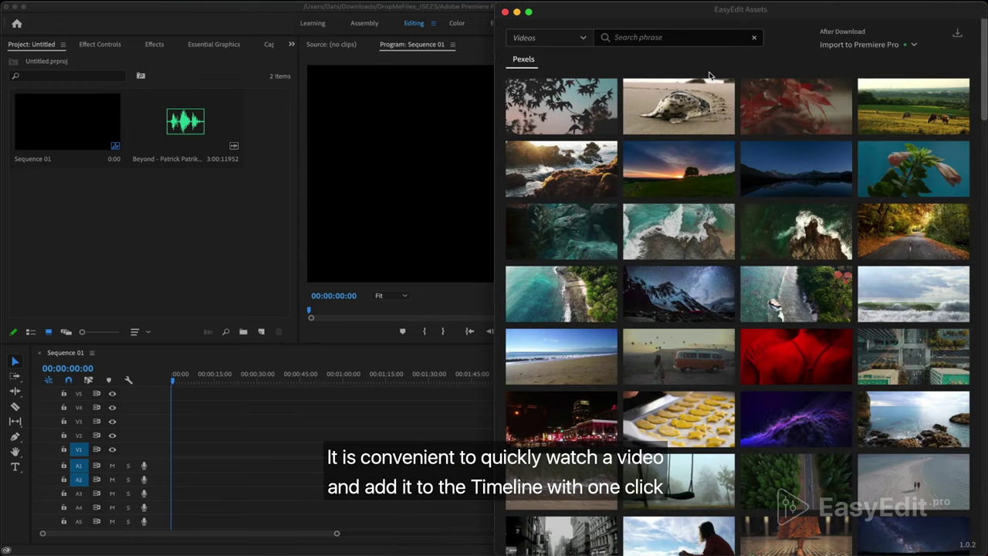
pyautogui.click(681, 343)
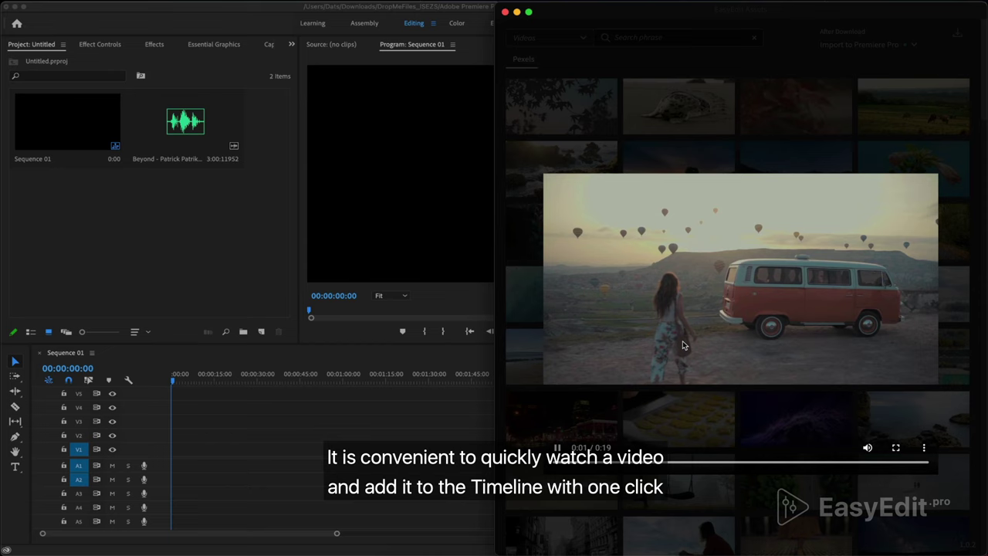
pyautogui.click(672, 519)
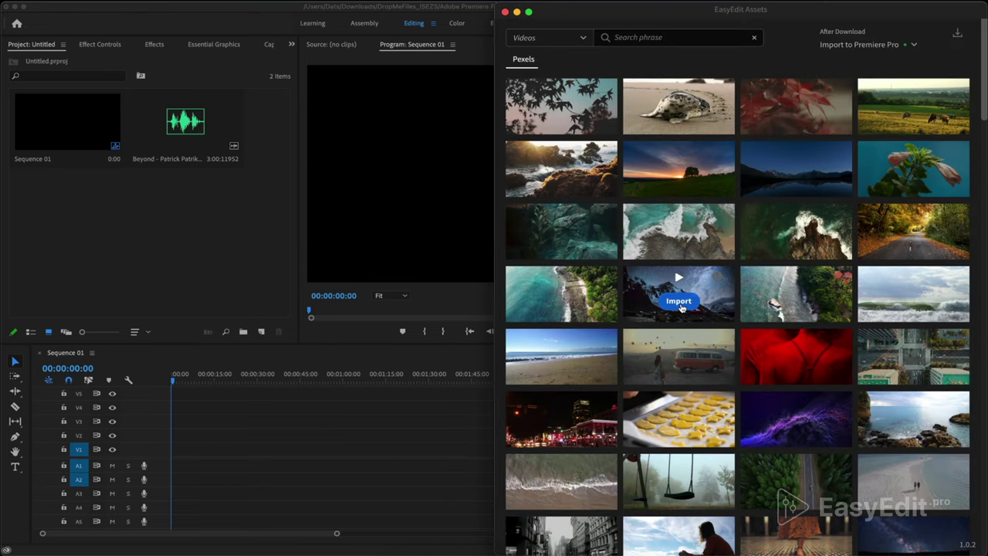
pyautogui.click(680, 301)
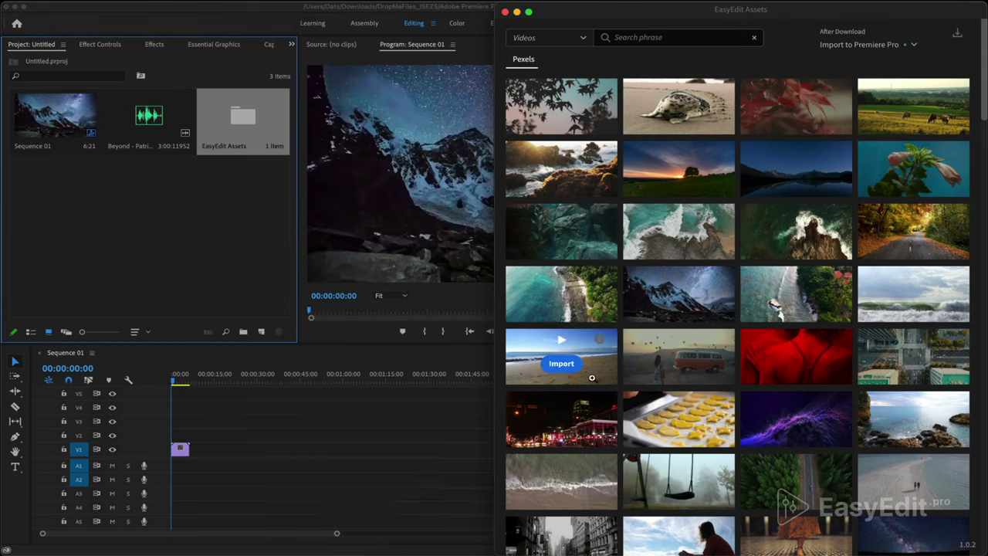
# Import the van, cookies, two further stock clips and the two-women clip, then return to Premiere
pyautogui.click(685, 371)
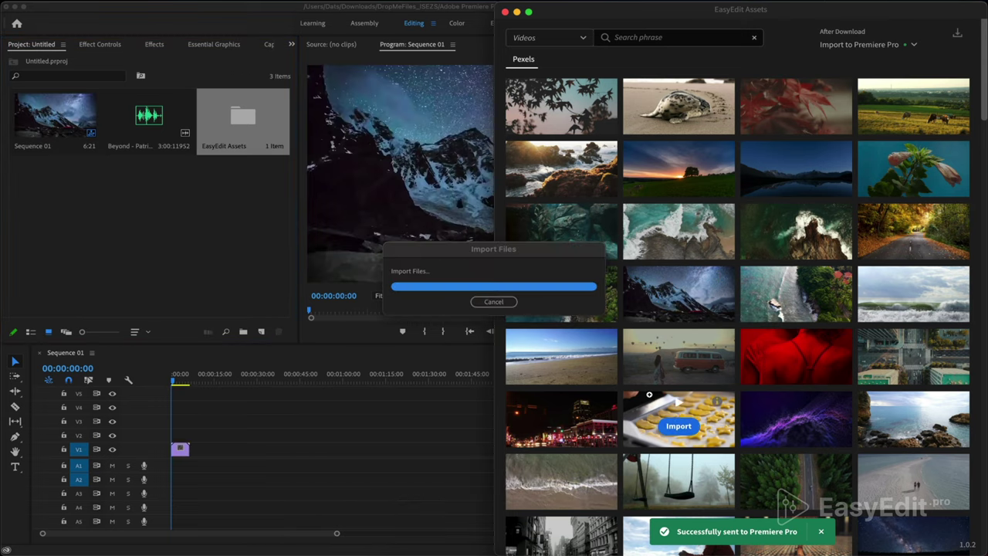
pyautogui.click(679, 429)
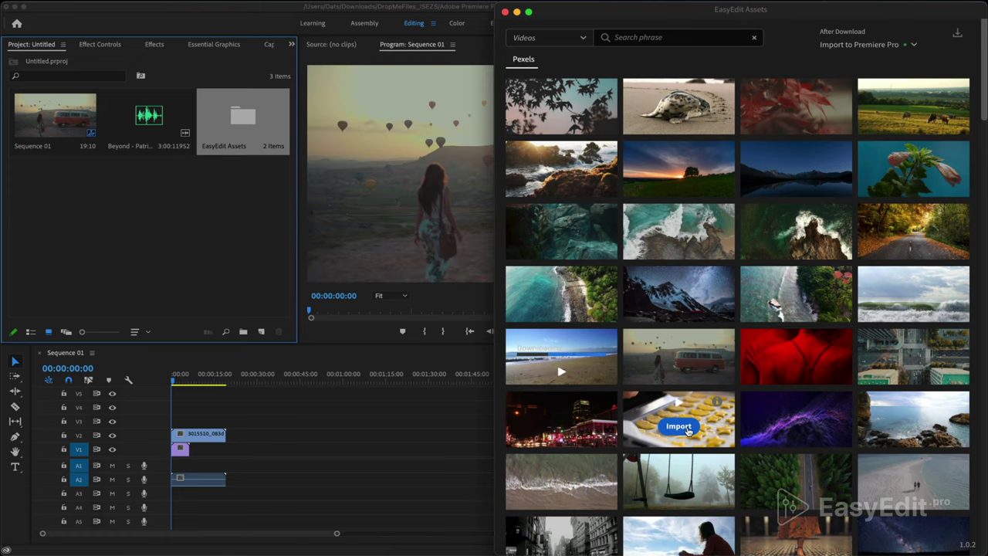
pyautogui.click(680, 427)
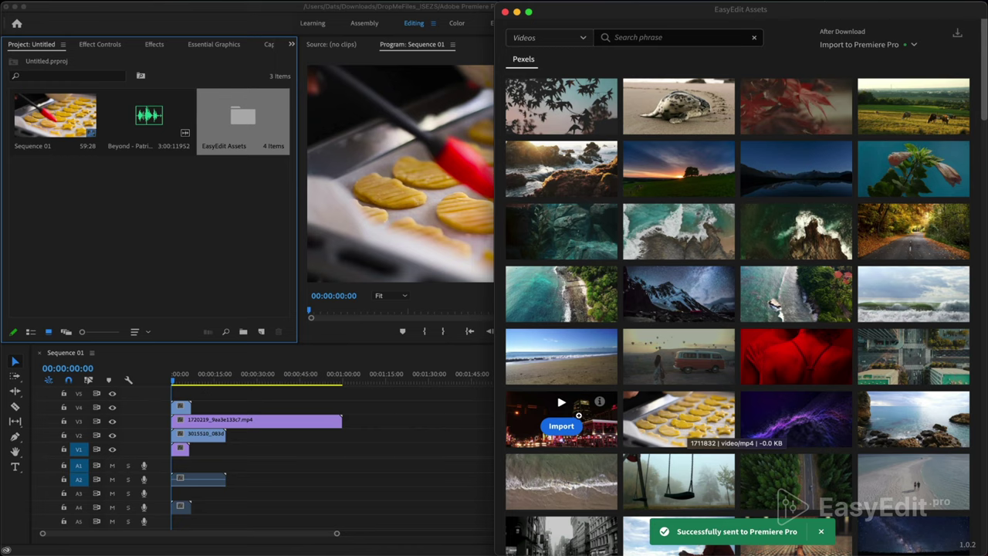
pyautogui.scroll(-10, 569, 493)
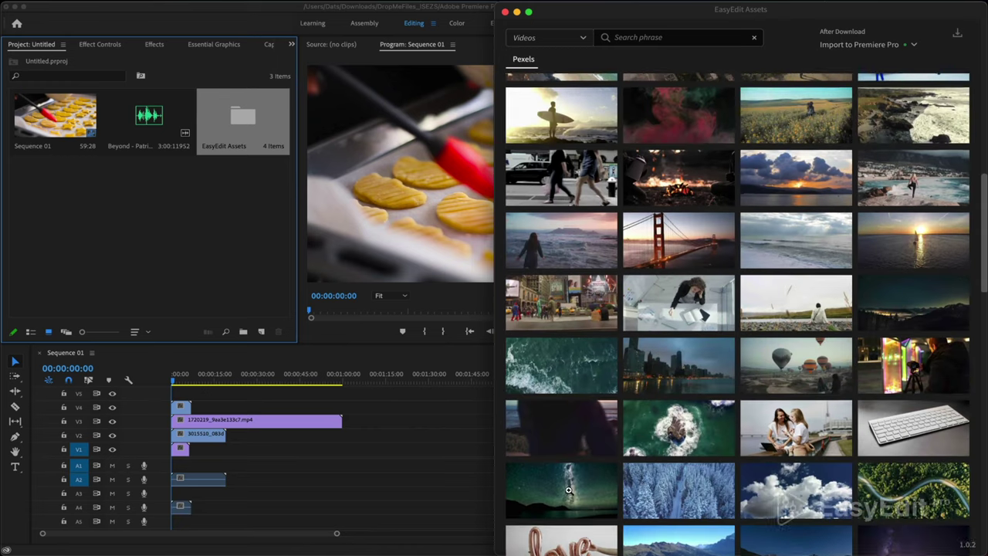
pyautogui.click(568, 489)
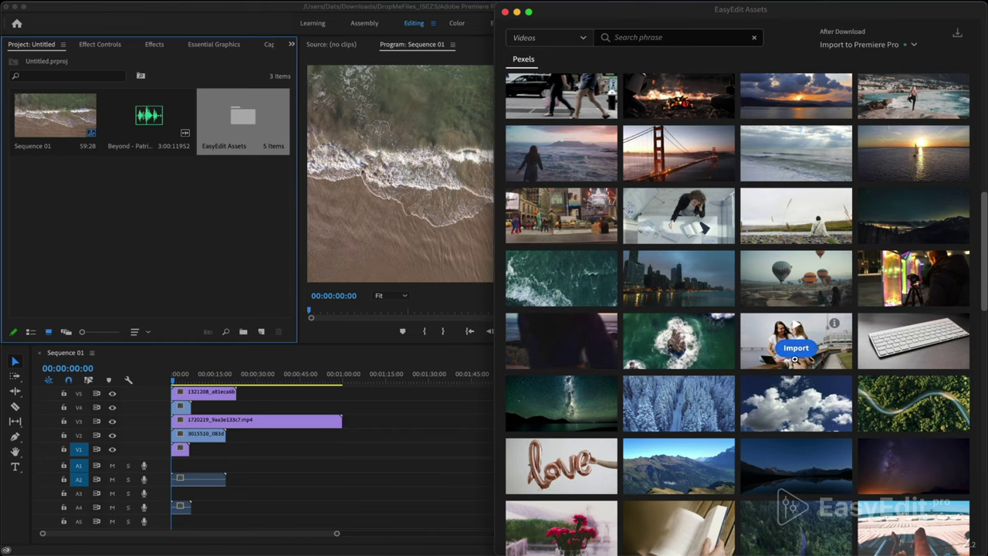
pyautogui.click(800, 352)
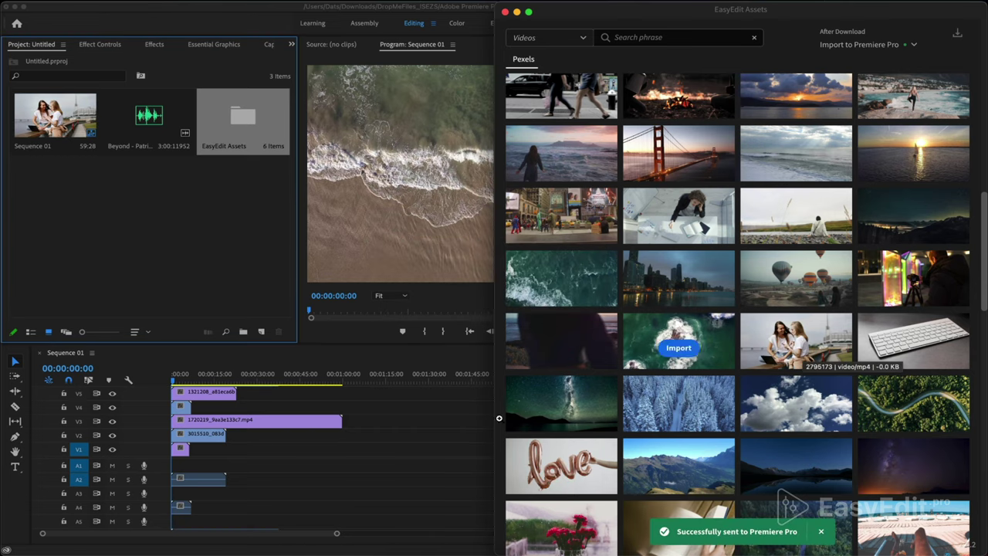
pyautogui.click(235, 450)
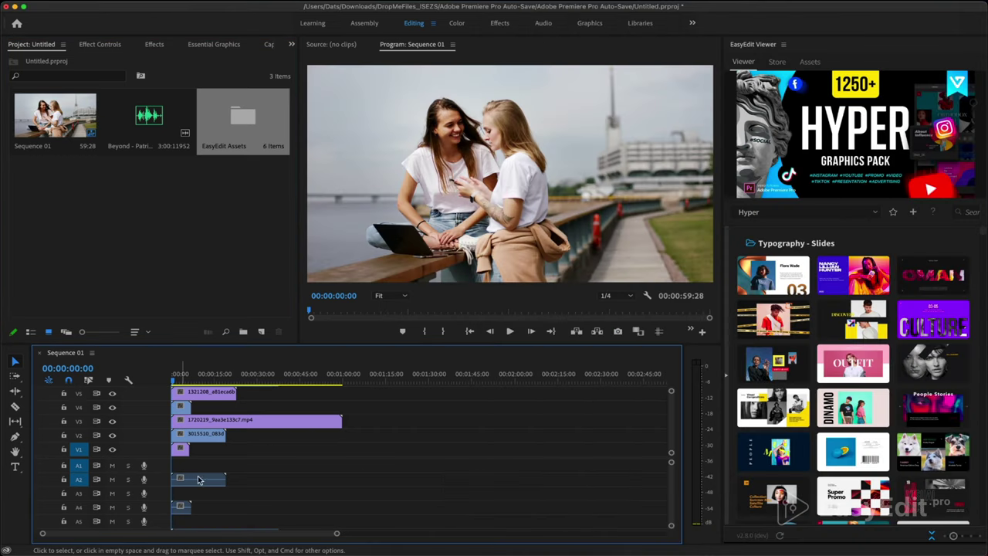
# Delete all the audio clips from the sequence, including the one on A2
pyautogui.scroll(-2, 235, 500)
pyautogui.moveTo(265, 474); pyautogui.dragTo(164, 525)
pyautogui.press('Delete')
pyautogui.scroll(2, 196, 495)
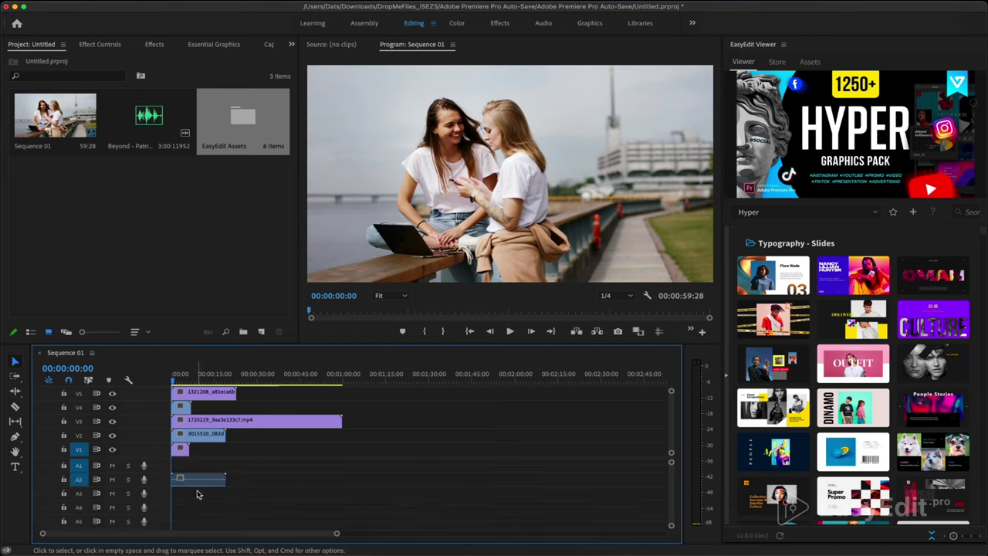
pyautogui.press('Delete')
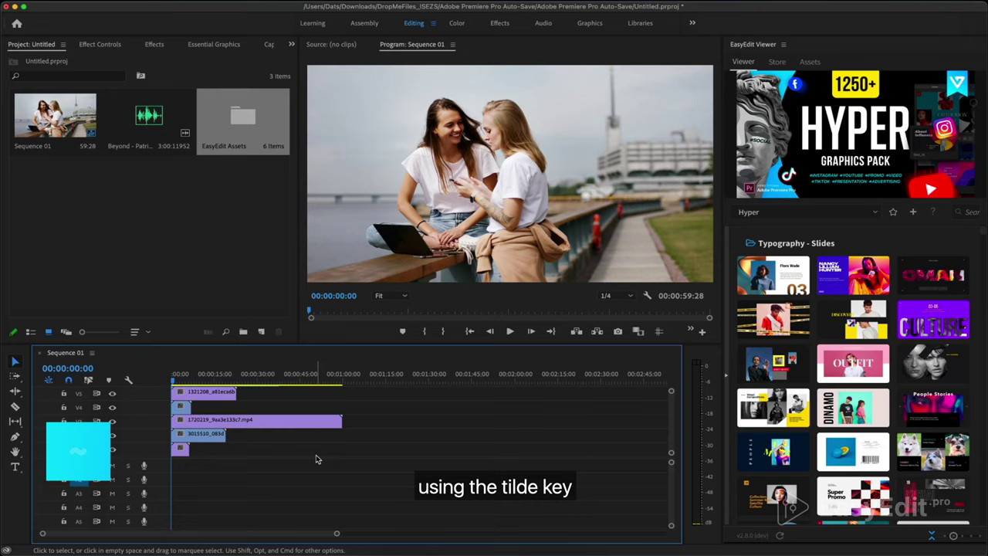
# Maximize the Timeline with ~ and line up the clips from V6–V2 end to end on V1
pyautogui.press('`')
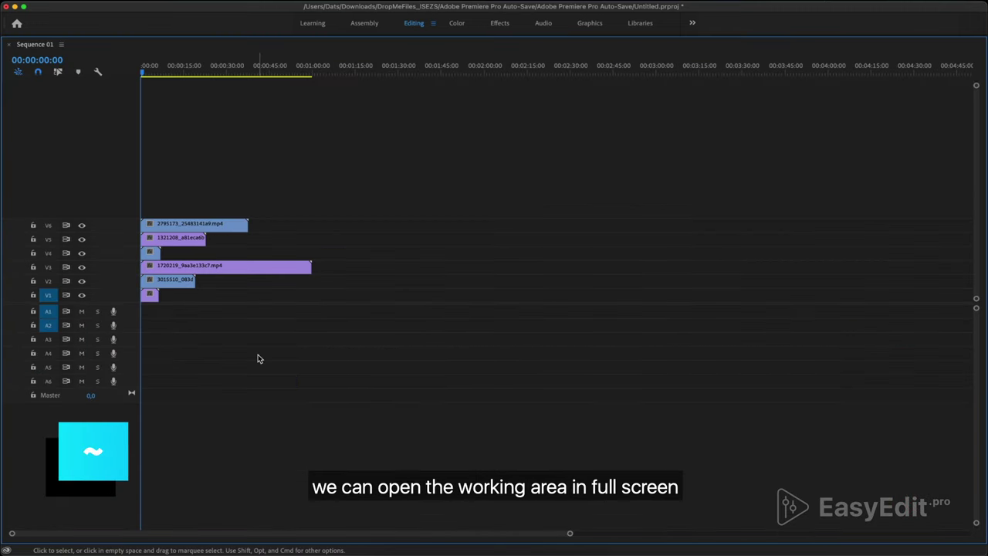
pyautogui.moveTo(209, 227); pyautogui.dragTo(328, 293)
pyautogui.moveTo(150, 252); pyautogui.dragTo(361, 297)
pyautogui.moveTo(225, 266); pyautogui.dragTo(448, 302)
pyautogui.moveTo(169, 279); pyautogui.dragTo(574, 298)
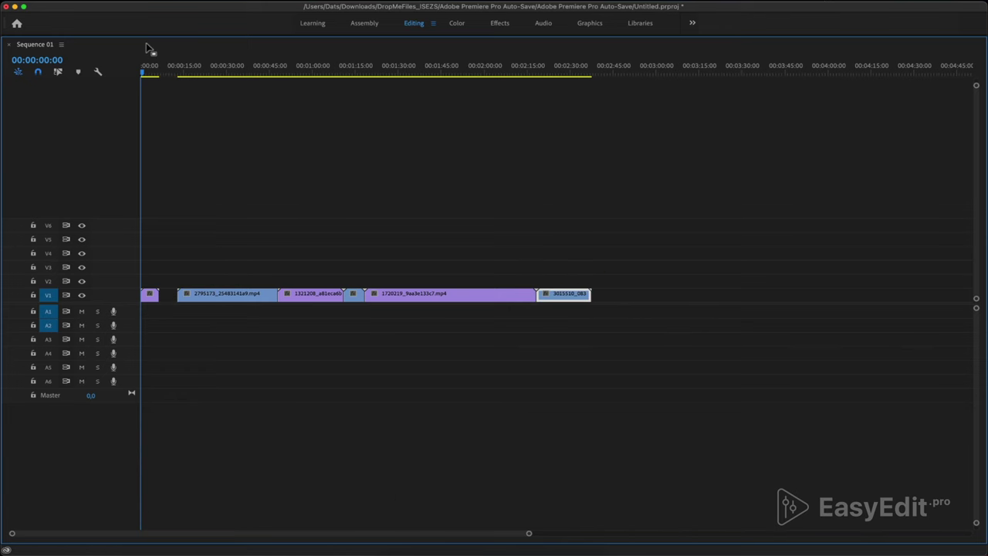
# Play Sequence 01 in a maximized Program Monitor to 00:00:02:25, then restore the layout
pyautogui.press('`')
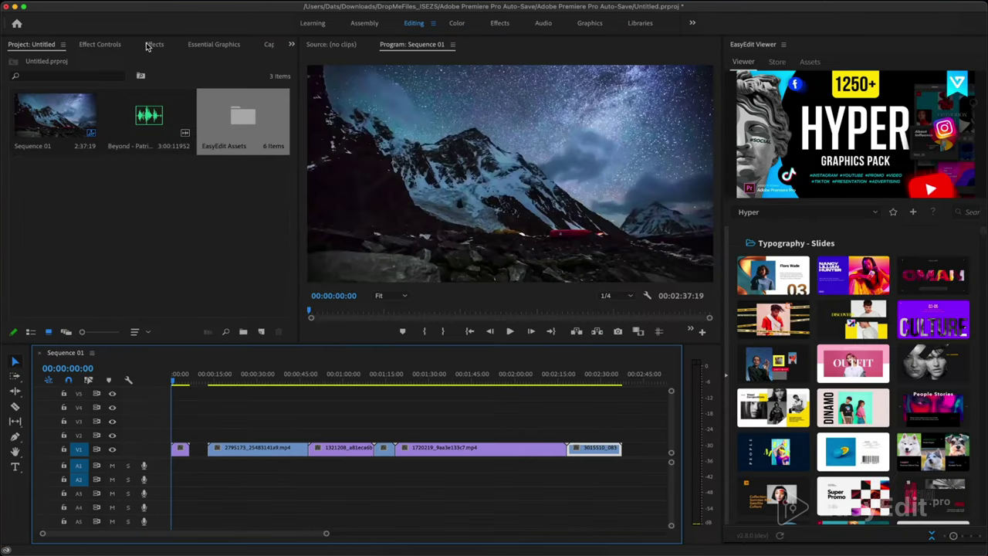
pyautogui.click(507, 54)
pyautogui.press('`')
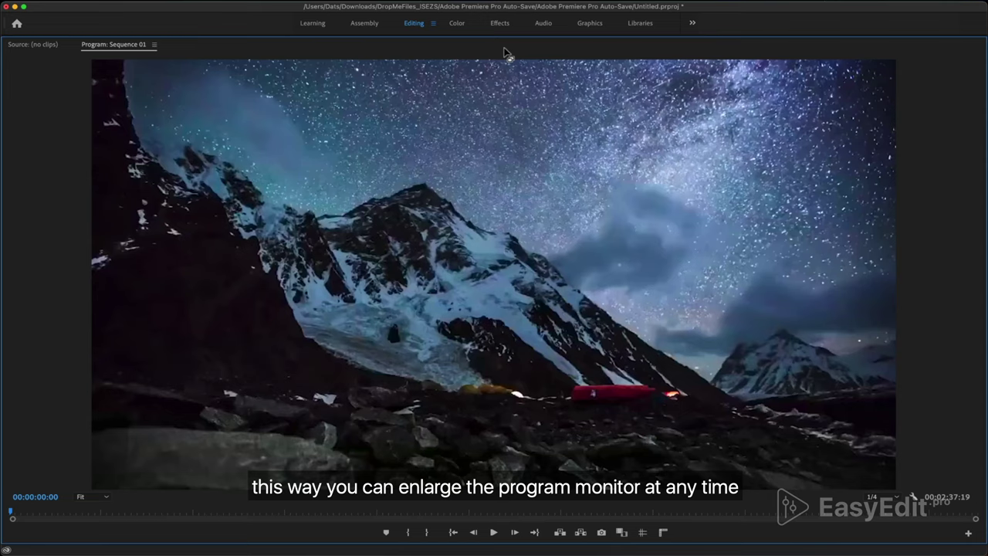
pyautogui.press('space')
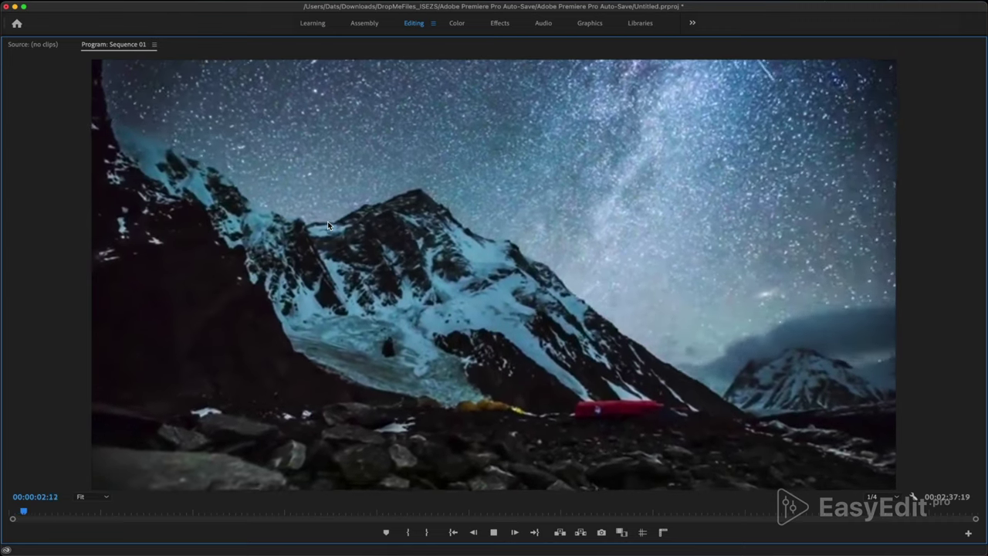
pyautogui.press('space')
pyautogui.press('`')
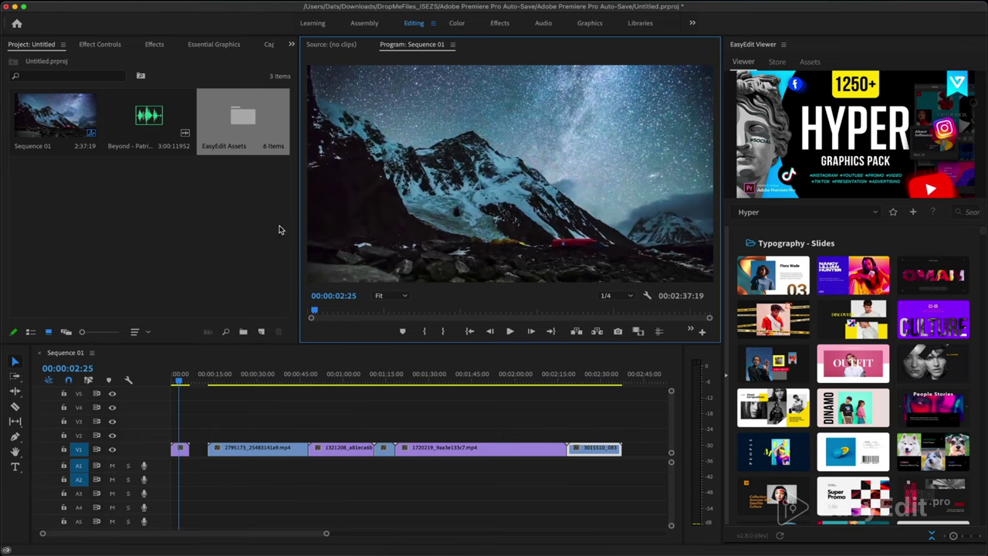
# Maximize the Project panel, view the Effect Controls and Effects tabs, then return to Project
pyautogui.click(63, 56)
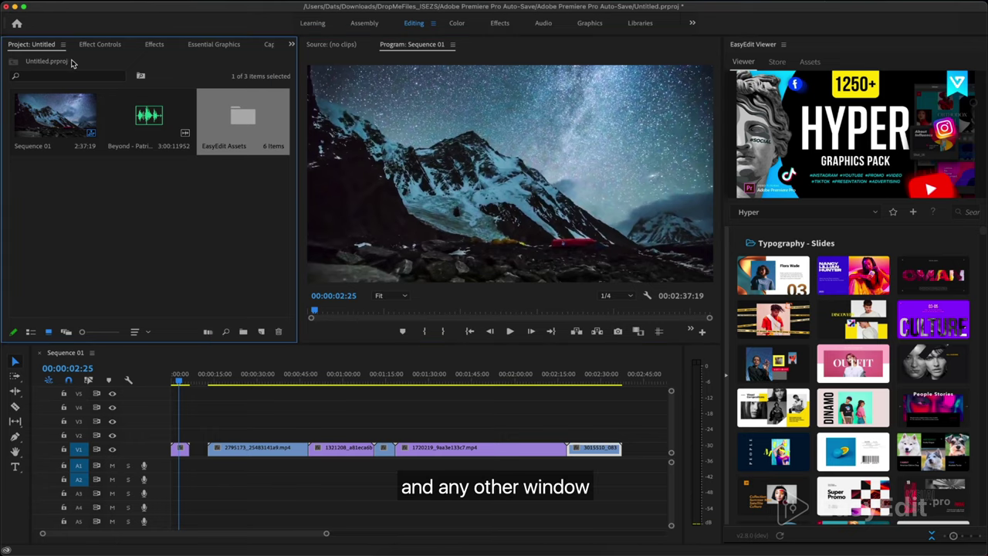
pyautogui.press('`')
pyautogui.click(100, 47)
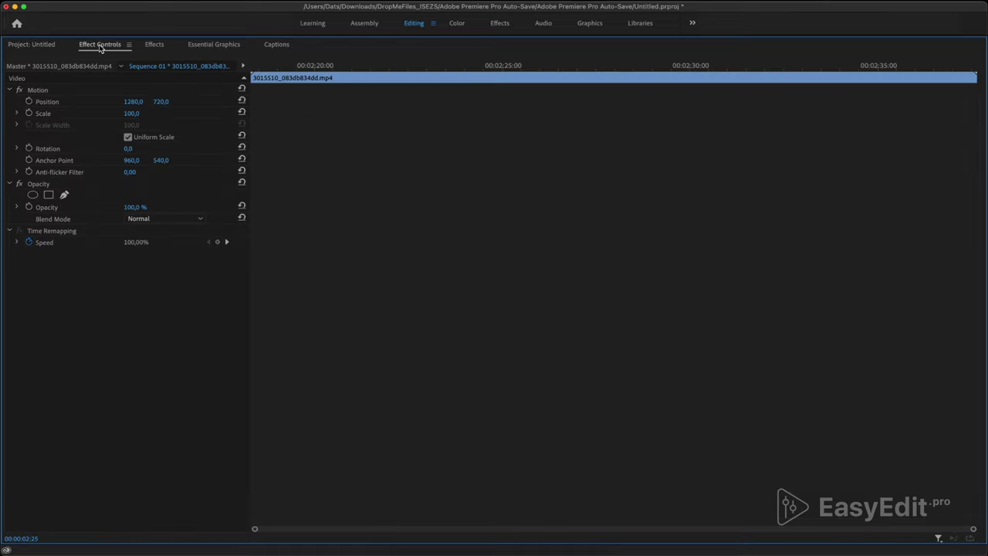
pyautogui.click(157, 47)
pyautogui.click(32, 46)
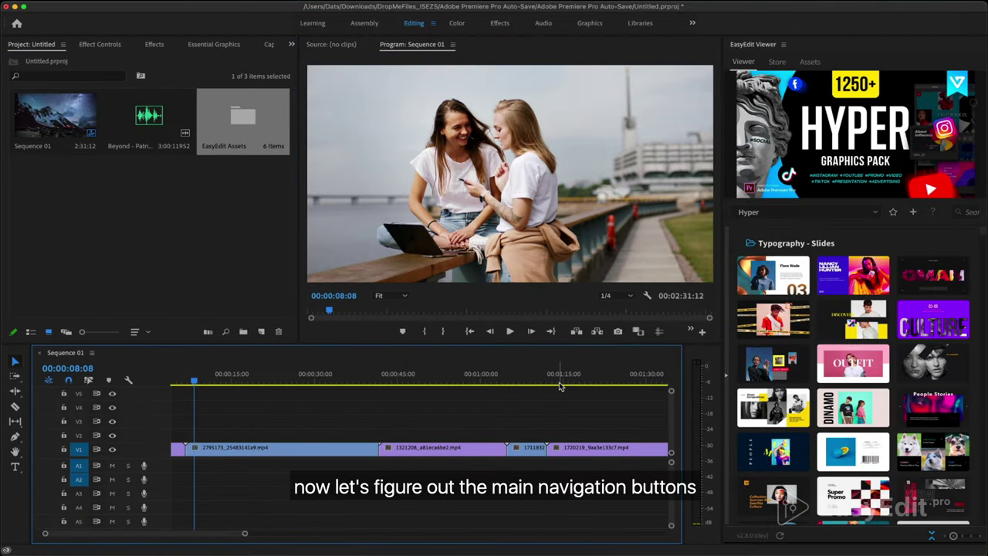
# Zoom the sequence timeline in and out with = and -
pyautogui.scroll(5, 563, 407)
pyautogui.scroll(-6, 563, 407)
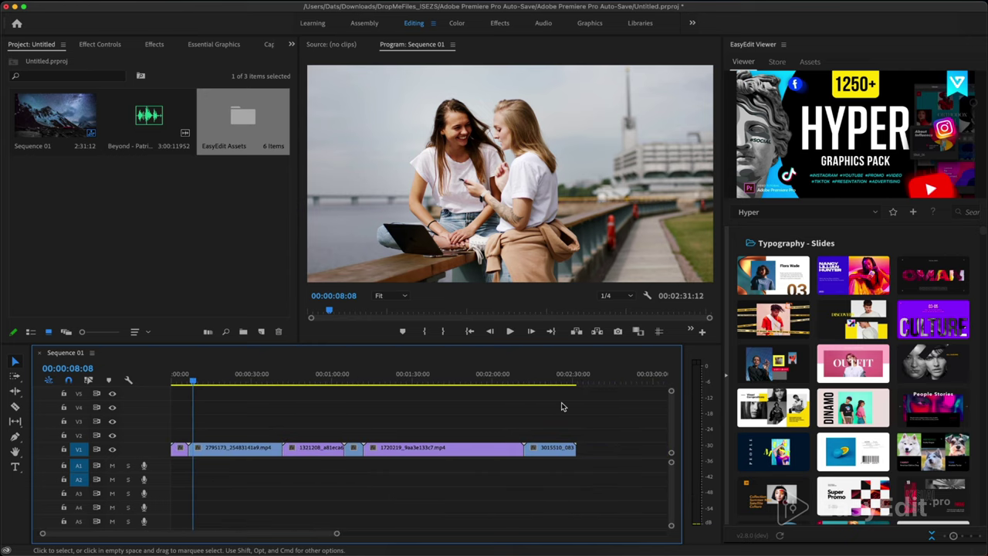
pyautogui.click(448, 378)
pyautogui.press('=')
pyautogui.press('=')
pyautogui.press('=')
pyautogui.press('-')
pyautogui.press('-')
pyautogui.press('-')
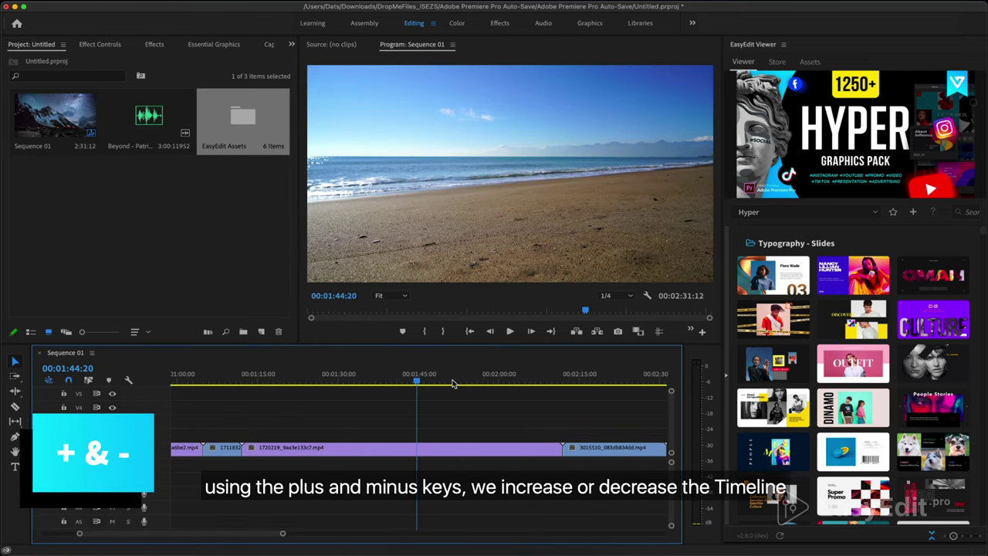
pyautogui.press('=')
pyautogui.press('=')
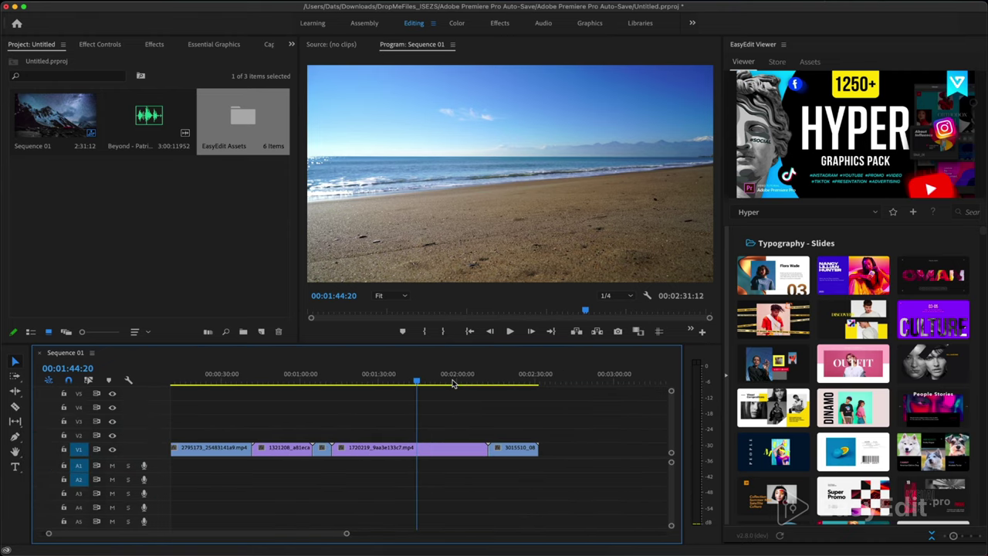
# Place the playhead at 00:00:36:04 on the laptop shot, then zoom back out to the whole sequence
pyautogui.click(239, 383)
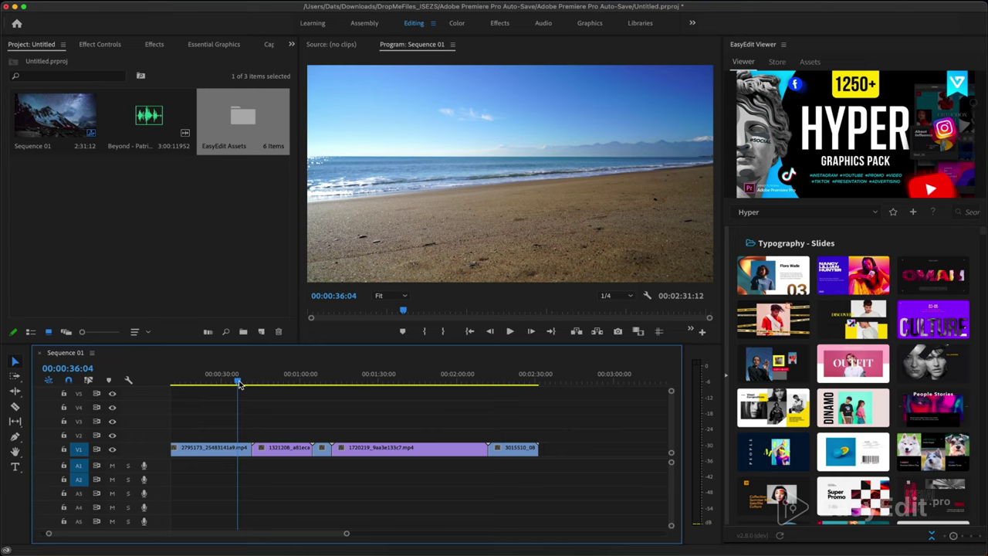
pyautogui.press('=')
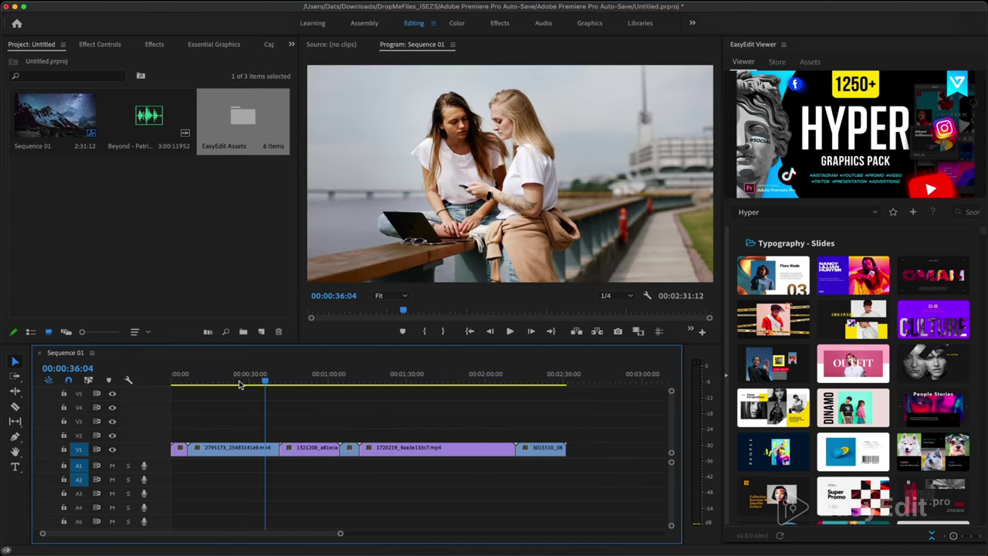
pyautogui.scroll(-5, 515, 434)
pyautogui.scroll(4, 515, 433)
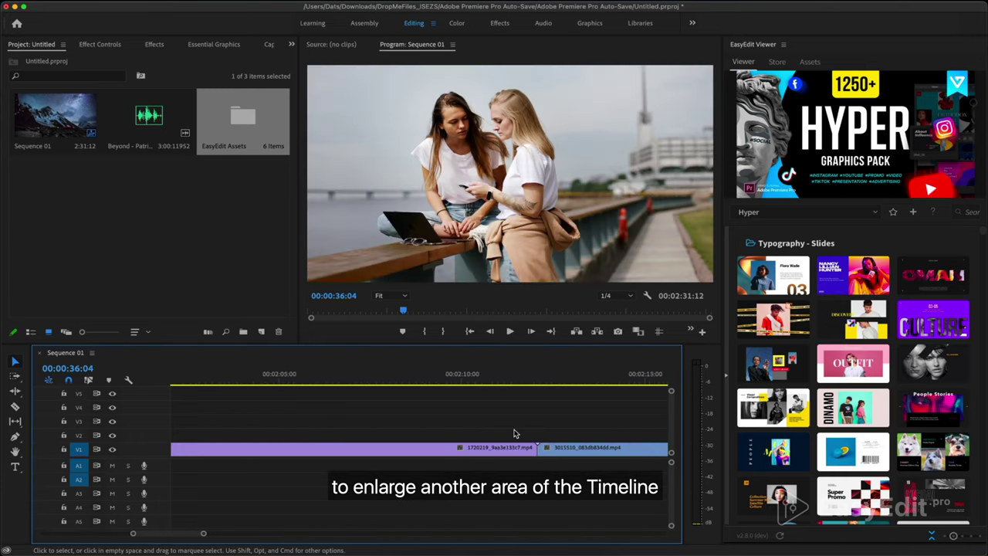
pyautogui.press('-')
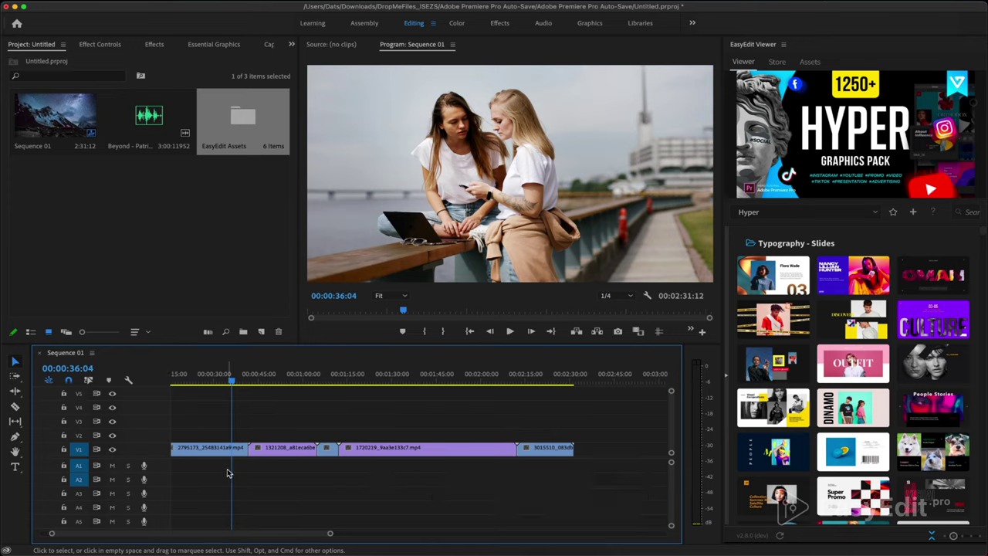
# Jump the playhead between edit points with Up/Down, then step forward single frames
pyautogui.press('Up')
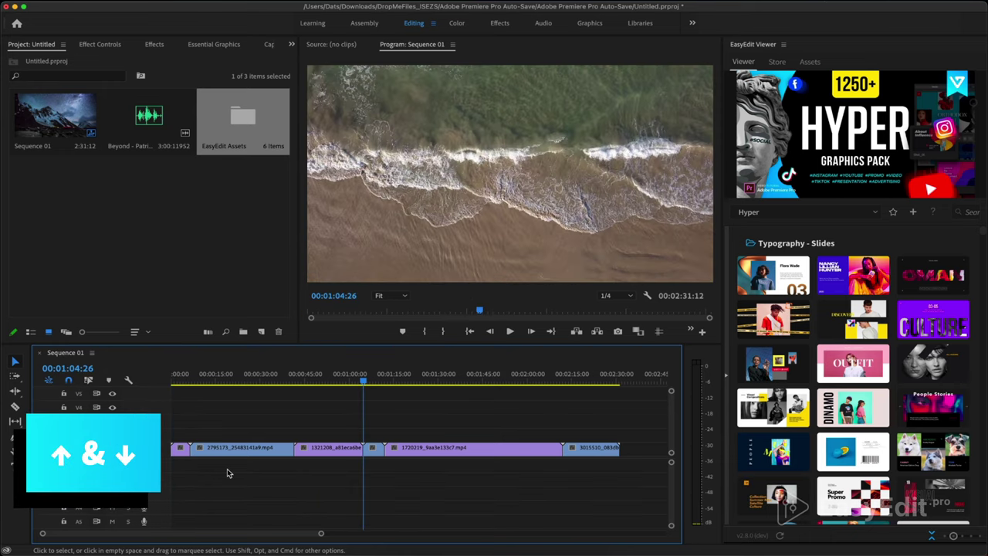
pyautogui.press('Down')
pyautogui.press('Down')
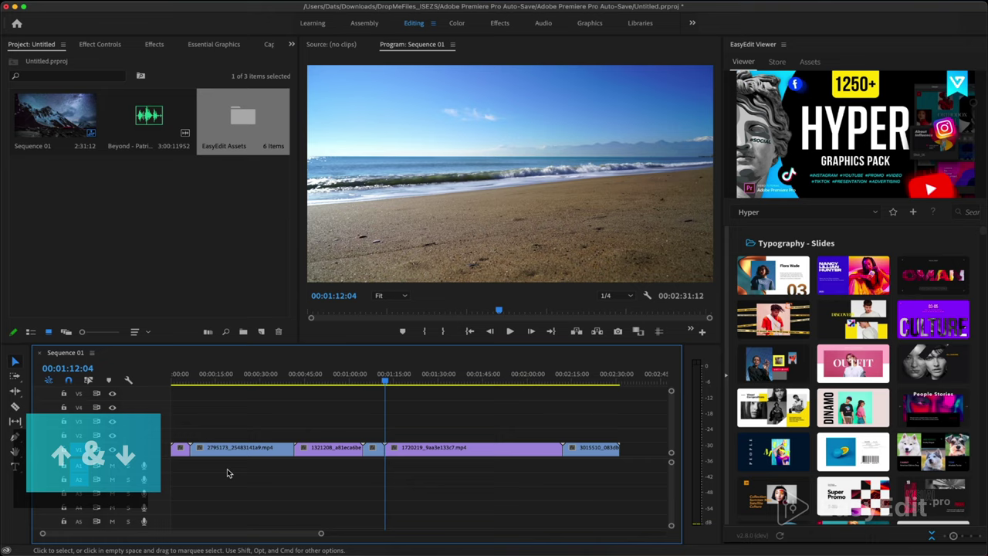
pyautogui.press('Right')
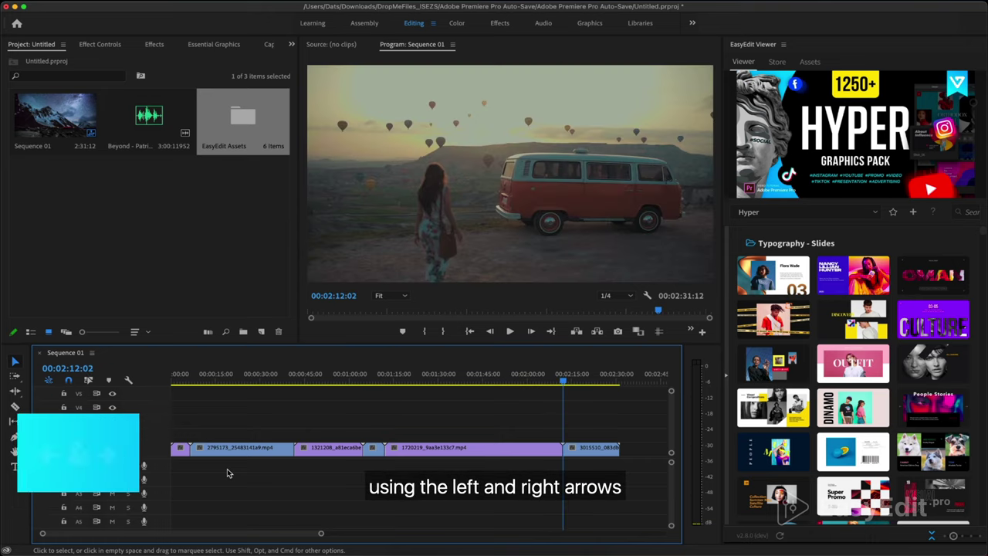
pyautogui.press('Right')
pyautogui.press('Right')
pyautogui.press('Right')
pyautogui.press('Right')
pyautogui.press('Right')
pyautogui.press('Right')
pyautogui.press('Right')
pyautogui.press('Right')
pyautogui.press('Right')
pyautogui.press('Right')
pyautogui.press('Right')
pyautogui.press('Right')
pyautogui.press('Right')
pyautogui.press('Right')
pyautogui.press('Right')
pyautogui.press('Right')
pyautogui.press('Right')
pyautogui.press('Right')
pyautogui.press('Right')
pyautogui.press('Right')
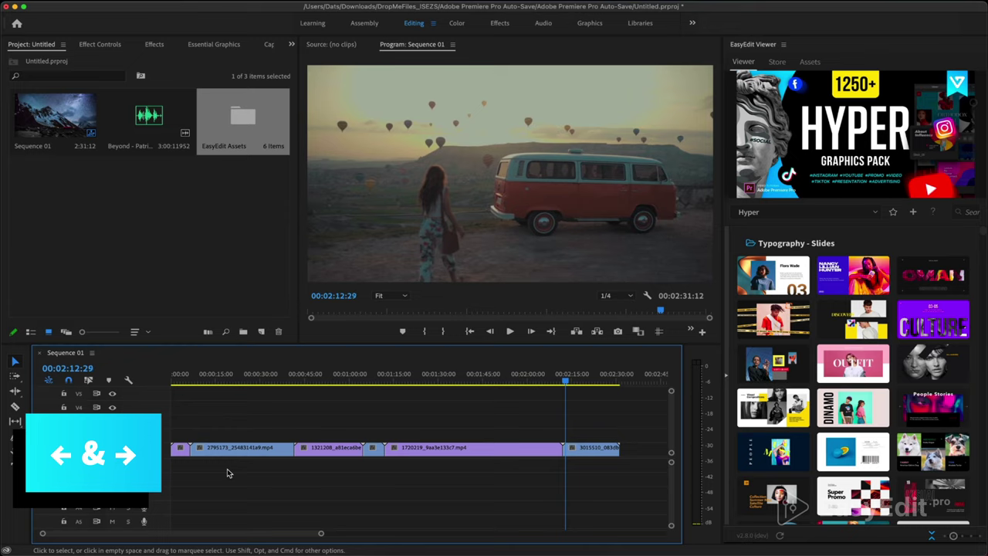
pyautogui.press('Right')
pyautogui.press('Right')
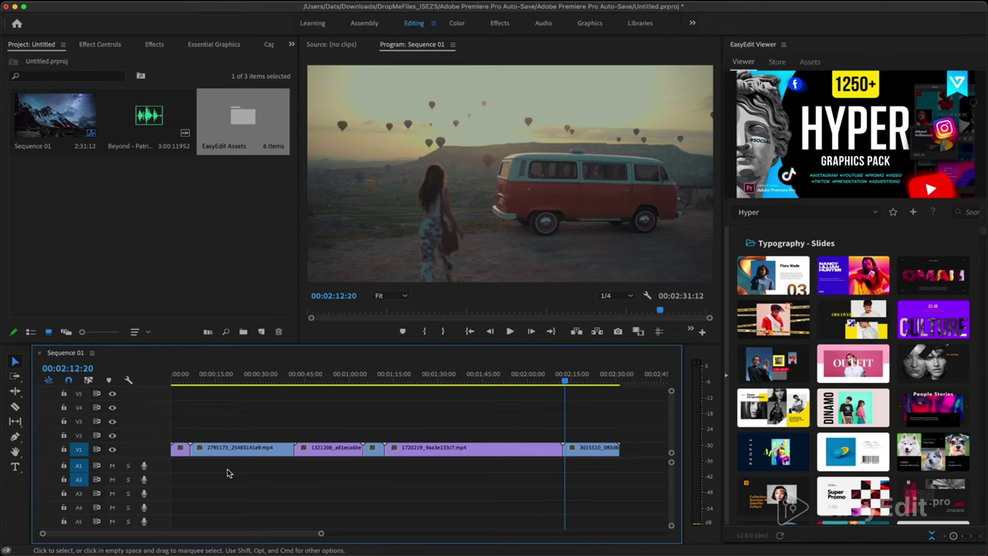
# Advance the playhead in five-frame steps to 00:02:19:02 on the van shot
pyautogui.hotkey('shift', 'Right')
pyautogui.hotkey('shift', 'Right')
pyautogui.hotkey('shift', 'Right')
pyautogui.hotkey('shift', 'Right')
pyautogui.hotkey('shift', 'Right')
pyautogui.hotkey('shift', 'Right')
pyautogui.hotkey('shift', 'Right')
pyautogui.hotkey('shift', 'Right')
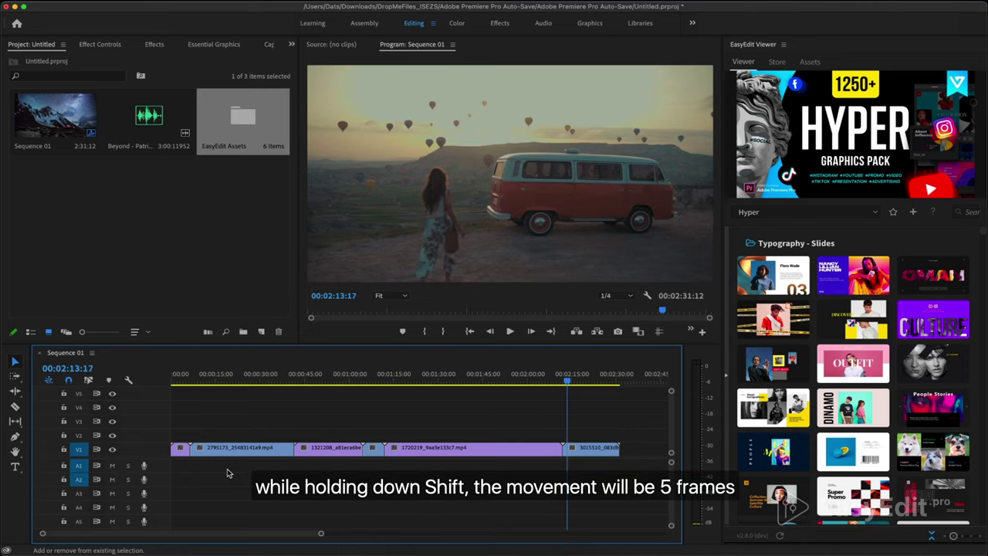
pyautogui.hotkey('shift', 'Right')
pyautogui.hotkey('shift', 'Right')
pyautogui.hotkey('shift', 'Right')
pyautogui.hotkey('shift', 'Right')
pyautogui.hotkey('shift', 'Right')
pyautogui.hotkey('shift', 'Right')
pyautogui.hotkey('shift', 'Right')
pyautogui.hotkey('shift', 'Right')
pyautogui.hotkey('shift', 'Right')
pyautogui.hotkey('shift', 'Right')
pyautogui.hotkey('shift', 'Right')
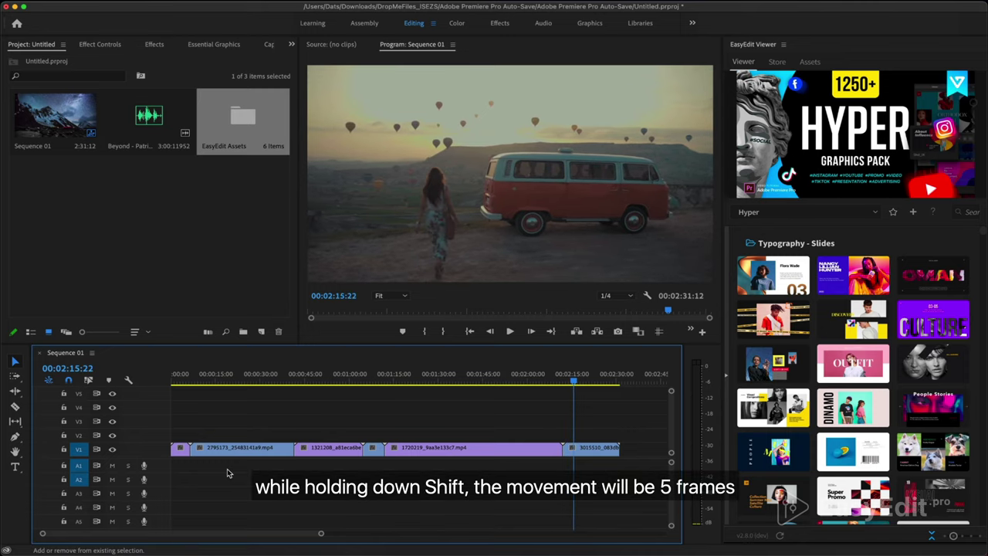
pyautogui.hotkey('shift', 'Right')
pyautogui.hotkey('shift', 'Right')
pyautogui.hotkey('shift', 'Right')
pyautogui.hotkey('shift', 'Right')
pyautogui.hotkey('shift', 'Right')
pyautogui.hotkey('shift', 'Right')
pyautogui.hotkey('shift', 'Right')
pyautogui.hotkey('shift', 'Right')
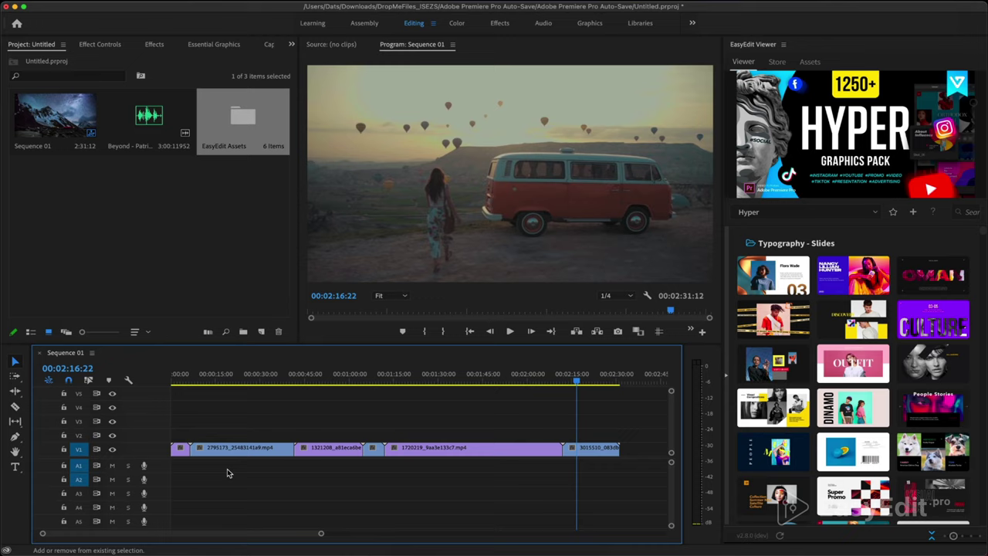
pyautogui.hotkey('shift', 'Right')
pyautogui.hotkey('shift', 'Right')
pyautogui.hotkey('shift', 'Right')
pyautogui.hotkey('shift', 'Right')
pyautogui.hotkey('shift', 'Right')
pyautogui.hotkey('shift', 'Right')
pyautogui.hotkey('shift', 'Right')
pyautogui.hotkey('shift', 'Right')
pyautogui.hotkey('shift', 'Right')
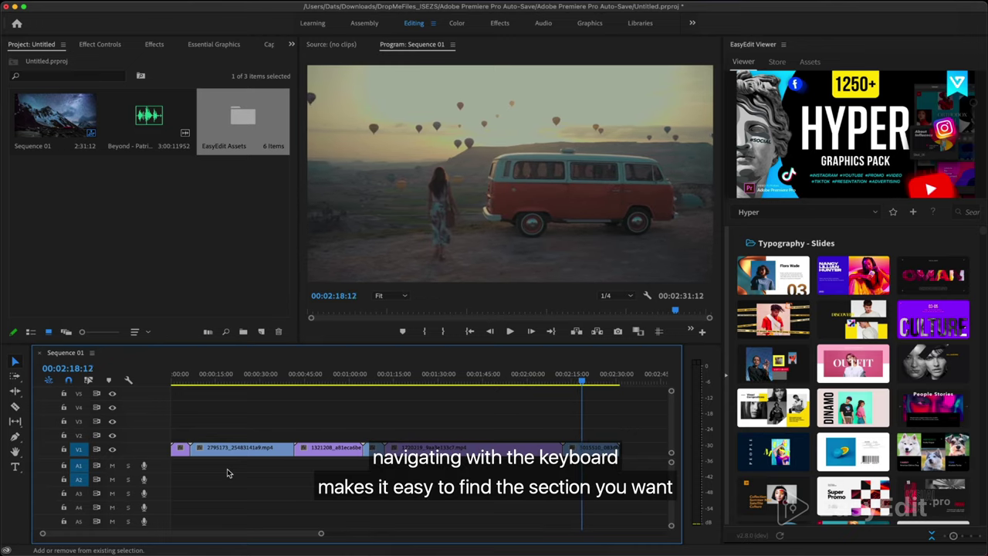
pyautogui.hotkey('shift', 'Right')
pyautogui.hotkey('shift', 'Right')
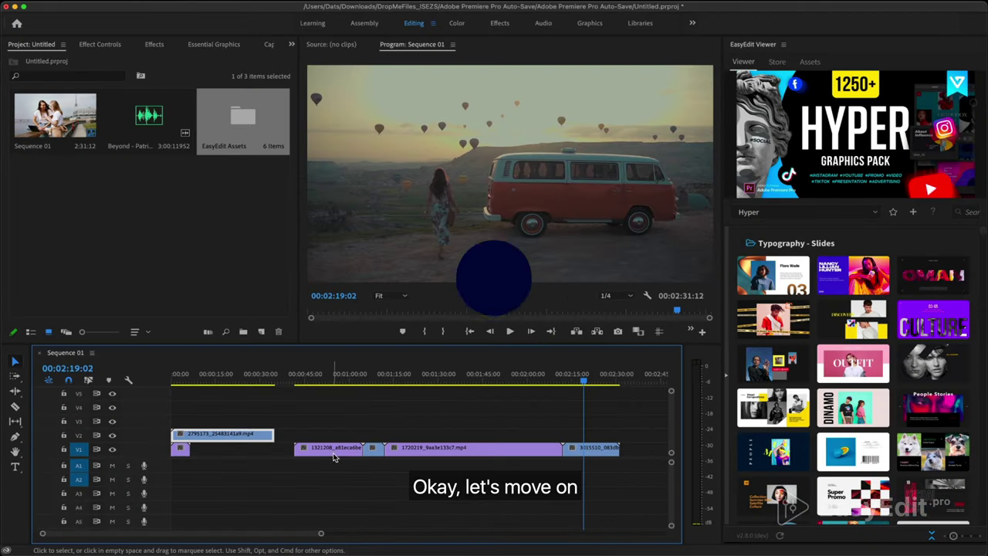
# Move the 1321208 clip onto V3, slide the 1720219 clip left, and set the playhead to 00:00:31:03
pyautogui.moveTo(333, 457); pyautogui.dragTo(266, 421)
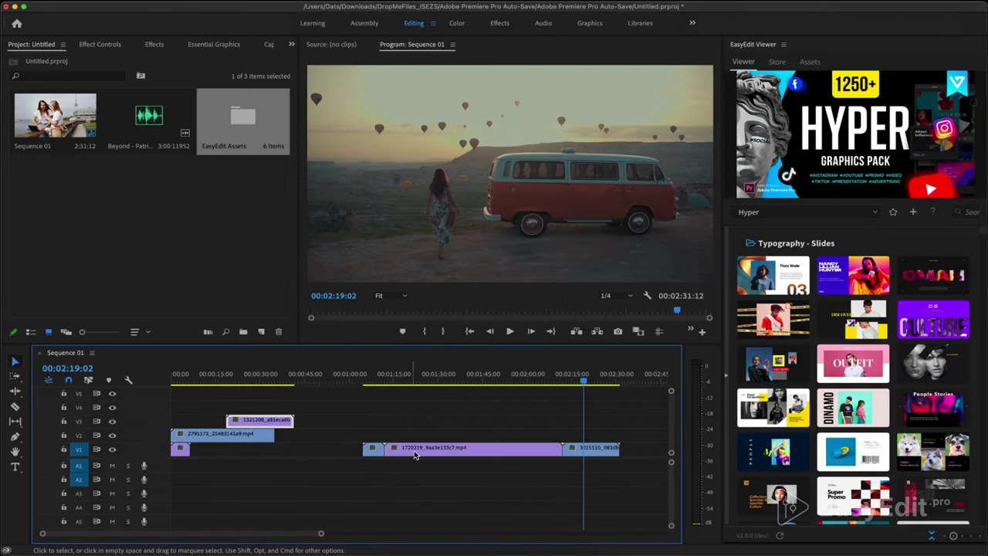
pyautogui.moveTo(415, 455); pyautogui.dragTo(267, 451)
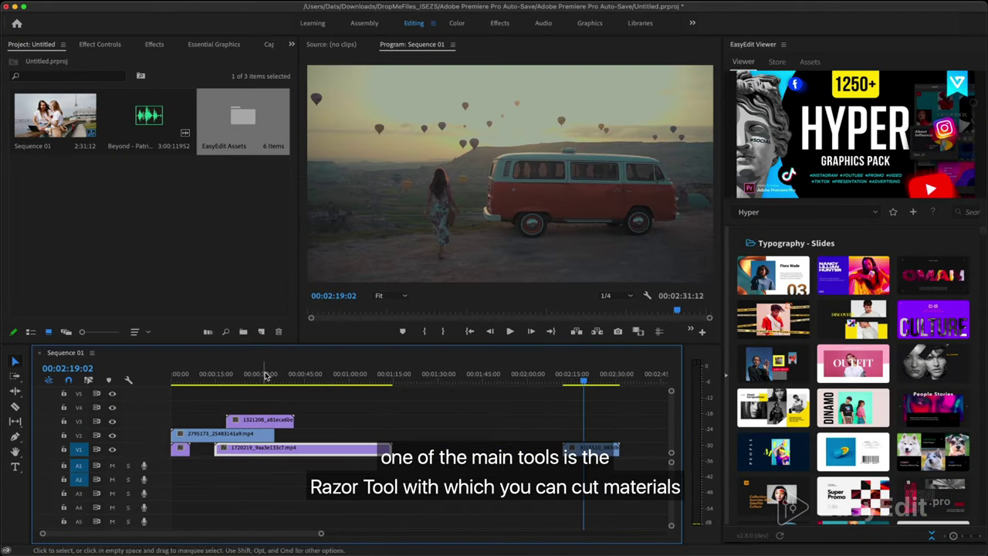
pyautogui.click(265, 375)
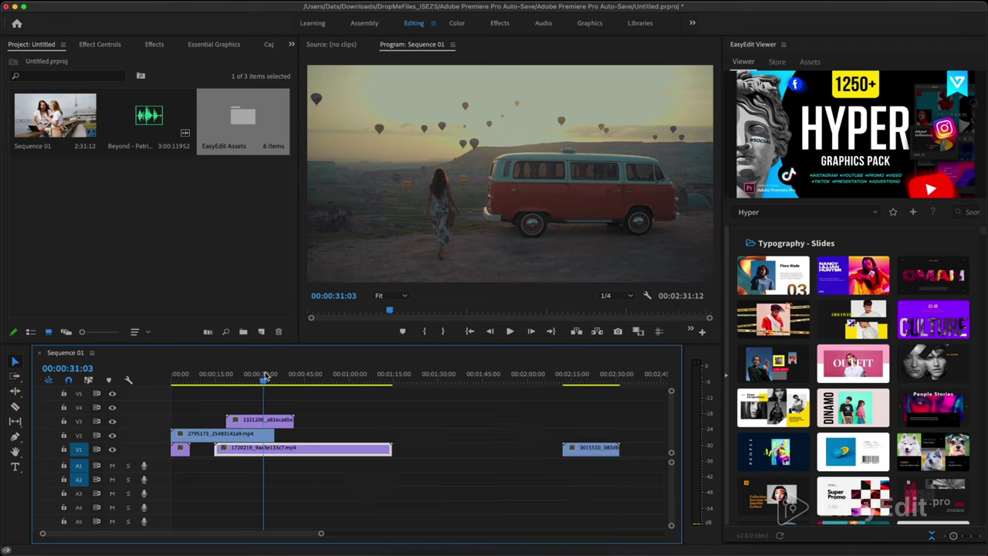
# Split the V3 clip at 00:00:31:03 and push its second part right, leaving a gap
pyautogui.press('c')
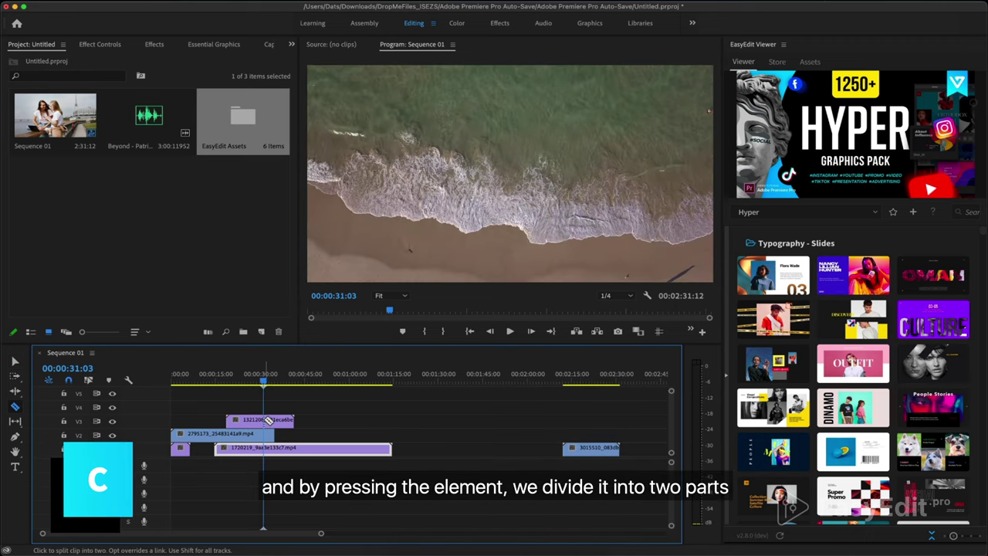
pyautogui.press('=')
pyautogui.press('=')
pyautogui.press('=')
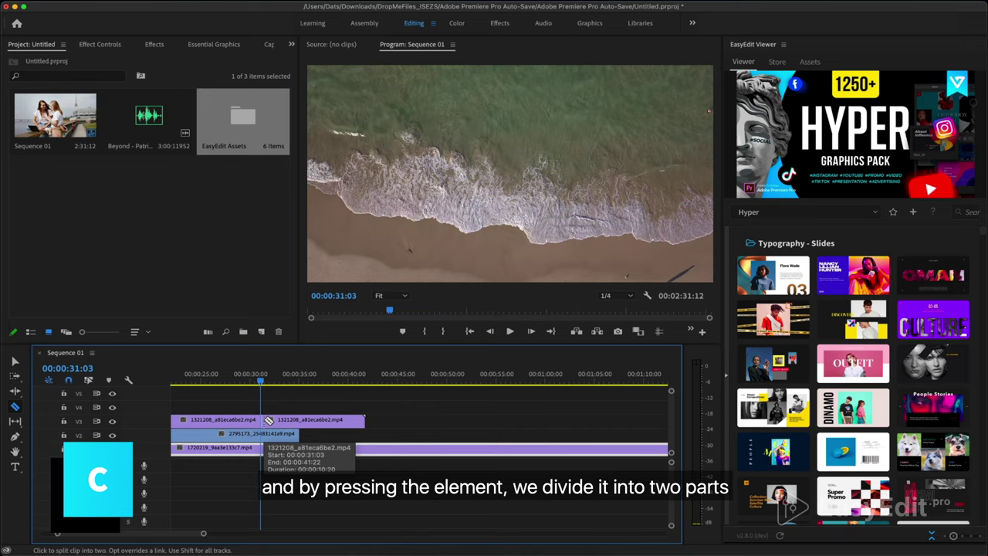
pyautogui.press('v')
pyautogui.moveTo(295, 426); pyautogui.dragTo(321, 427)
pyautogui.moveTo(261, 382); pyautogui.dragTo(273, 384)
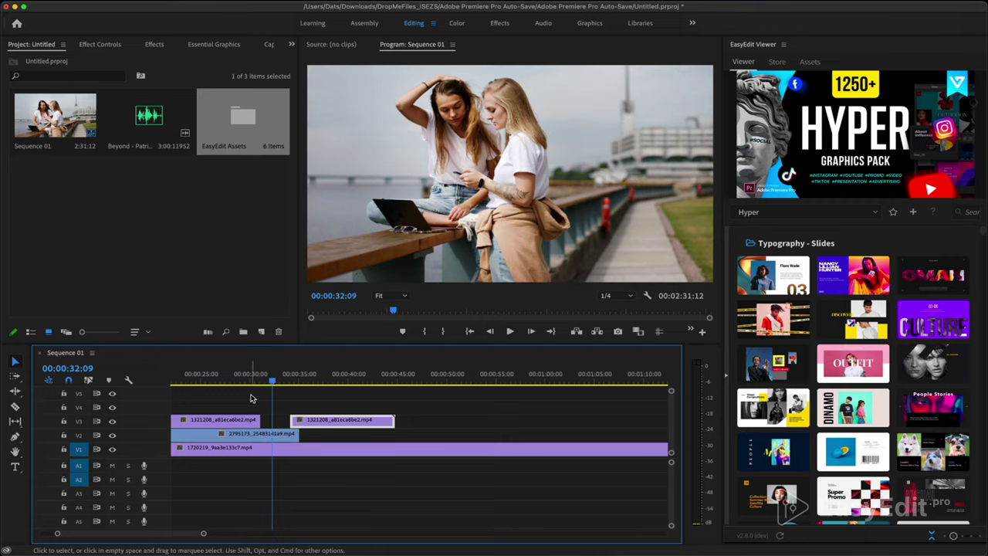
pyautogui.press('c')
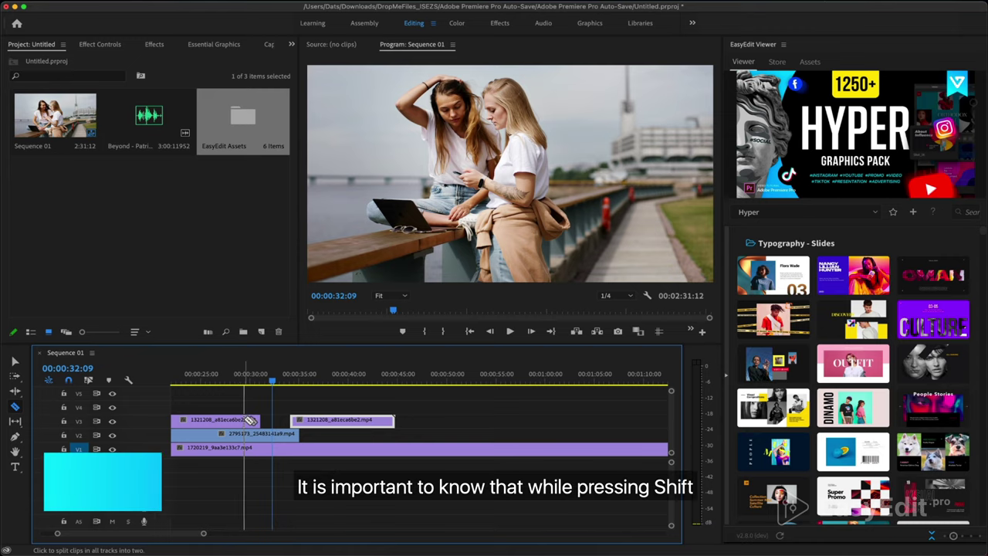
# Razor through all stacked clip layers at two points around 00:00:30
pyautogui.keyDown('shift'); pyautogui.click(246, 420); pyautogui.keyUp('shift')
pyautogui.keyDown('shift'); pyautogui.click(208, 421); pyautogui.keyUp('shift')
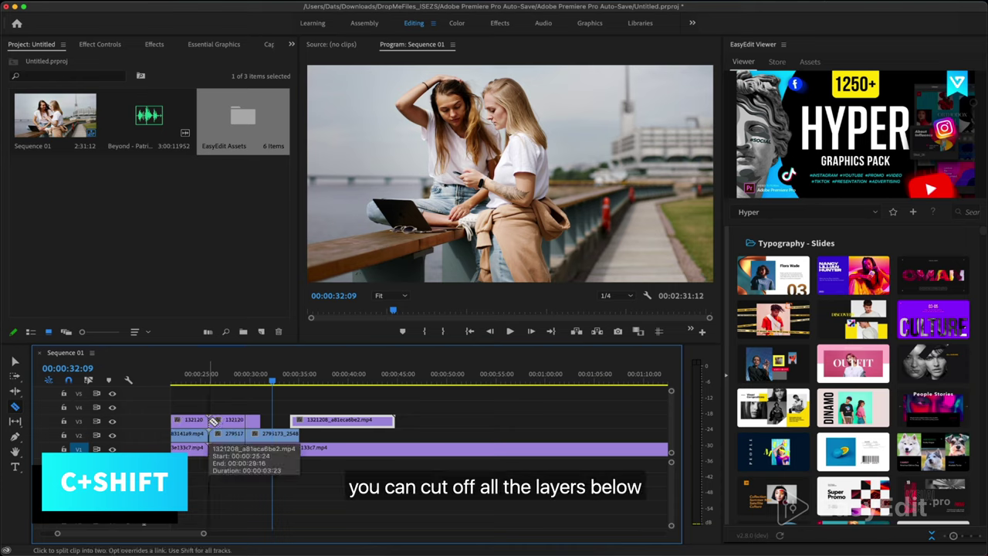
pyautogui.press('v')
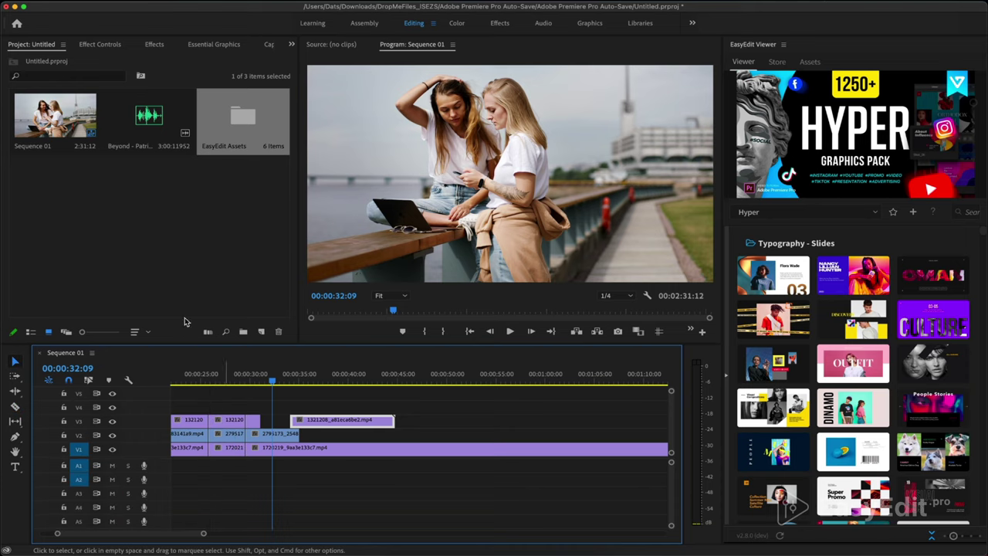
# Add the music track onto A1 and cut all tracks again, scrubbing around 01:06
pyautogui.moveTo(149, 116); pyautogui.dragTo(181, 465)
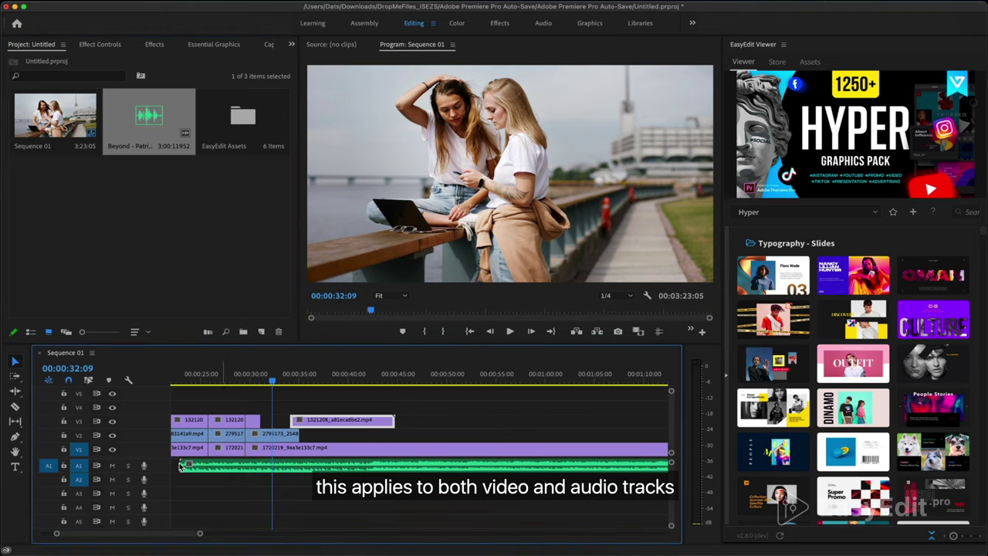
pyautogui.press('c')
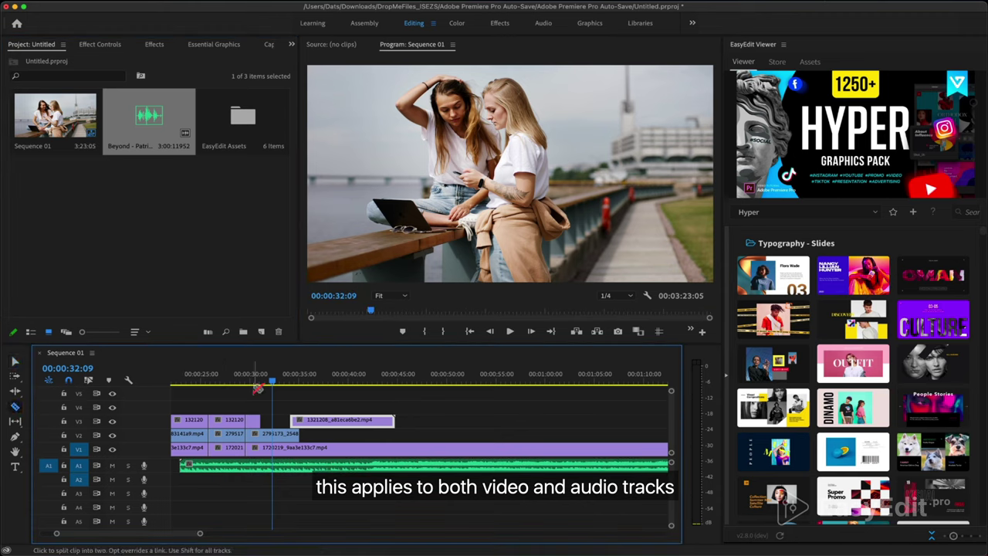
pyautogui.click(230, 436)
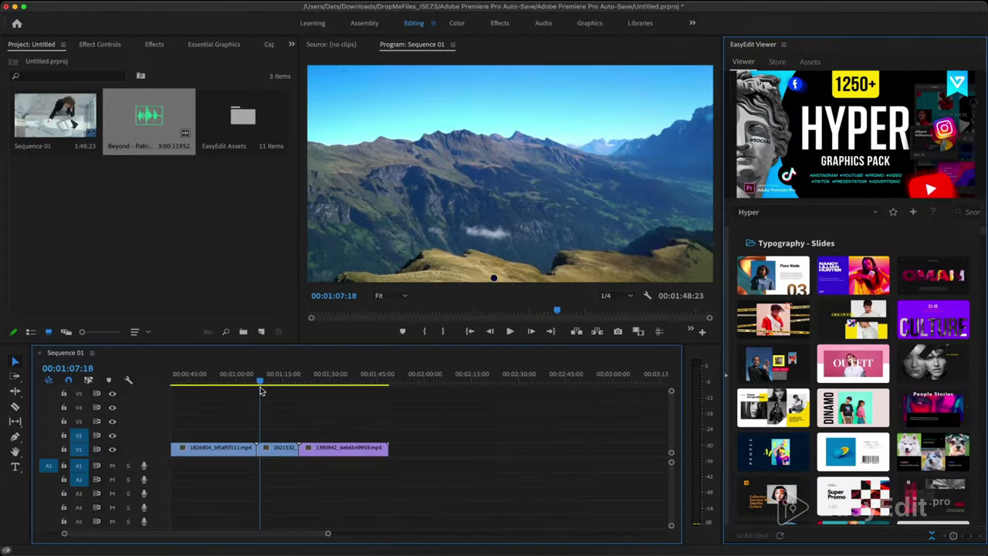
pyautogui.moveTo(260, 388); pyautogui.dragTo(259, 388)
# Cut out and ripple-delete the unwanted section between the first clips
pyautogui.press('space')
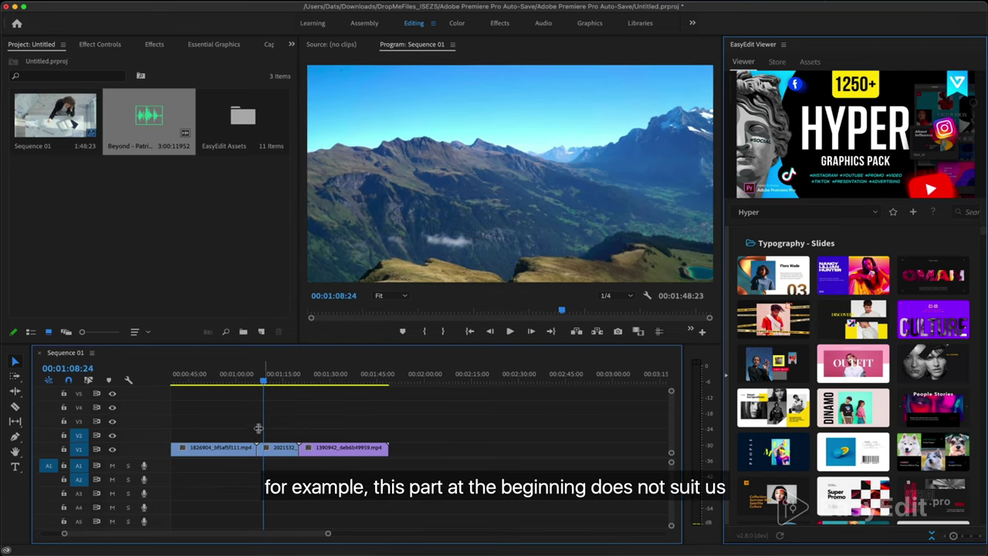
pyautogui.press('=')
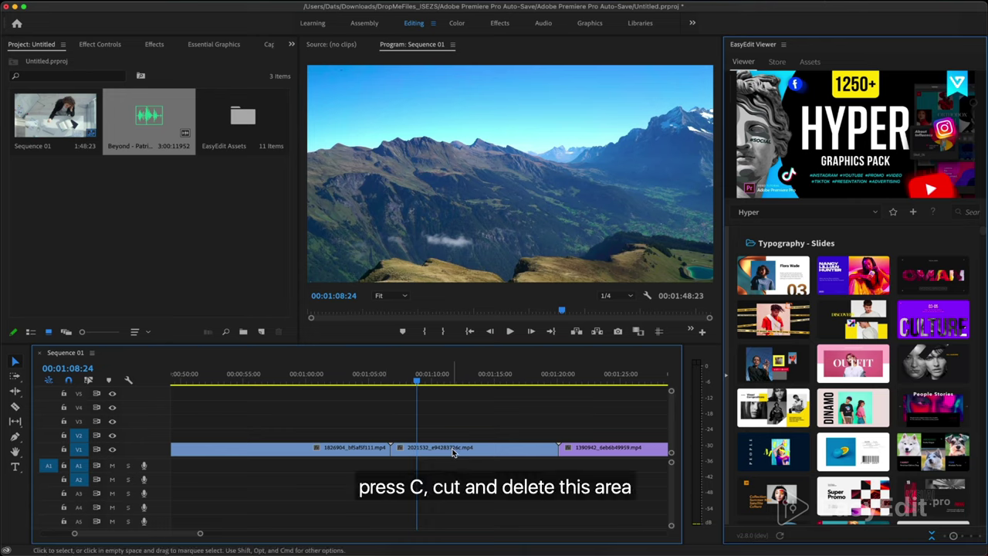
pyautogui.press('c')
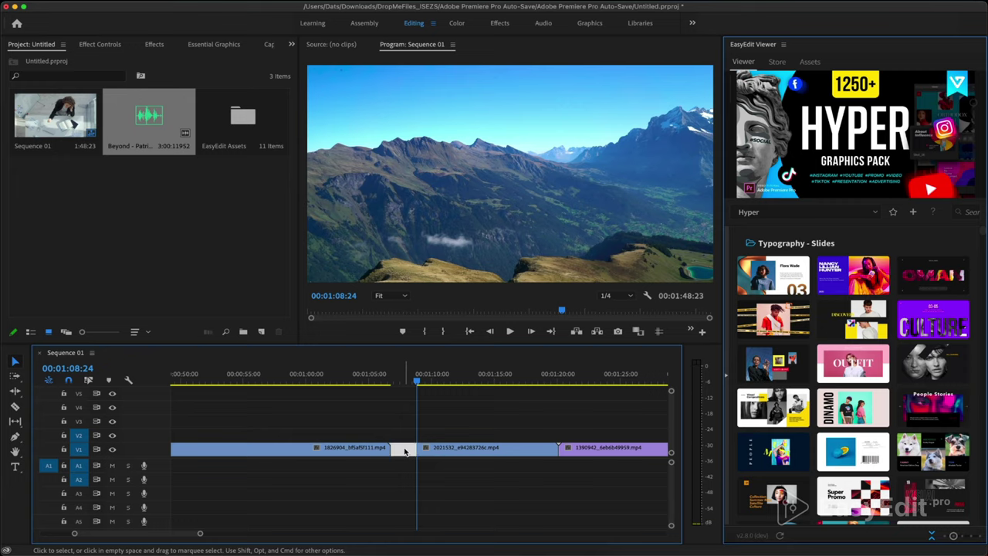
pyautogui.press('Delete')
# Ripple-trim the mountain clip's start at 01:08:21 with Q and its end near 01:14:22 with W
pyautogui.click(375, 380)
pyautogui.press('space')
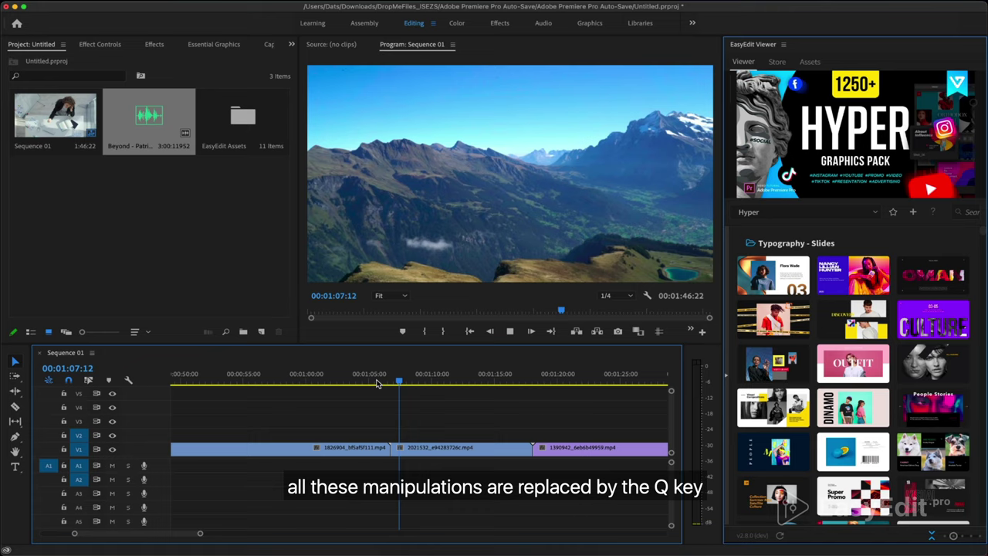
pyautogui.press('space')
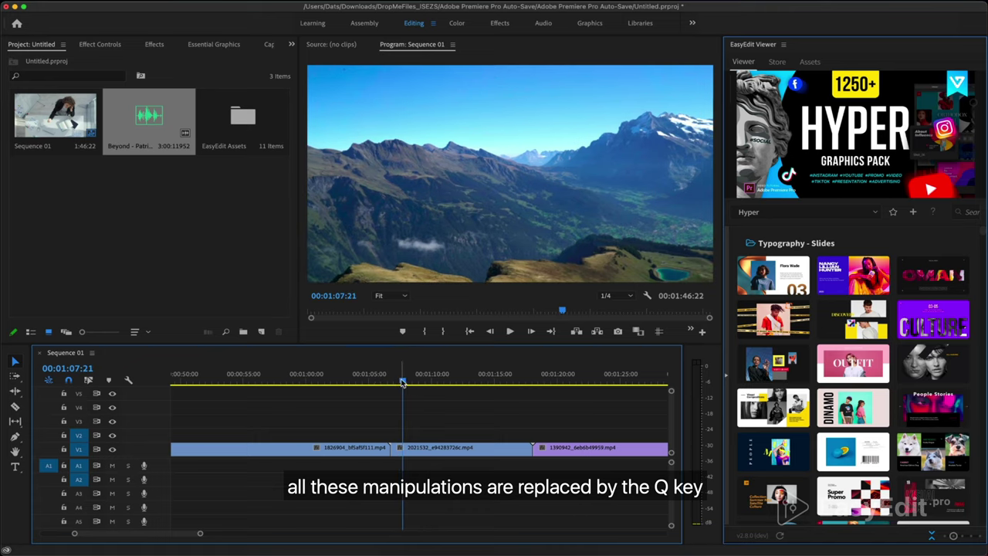
pyautogui.moveTo(402, 382); pyautogui.dragTo(415, 384)
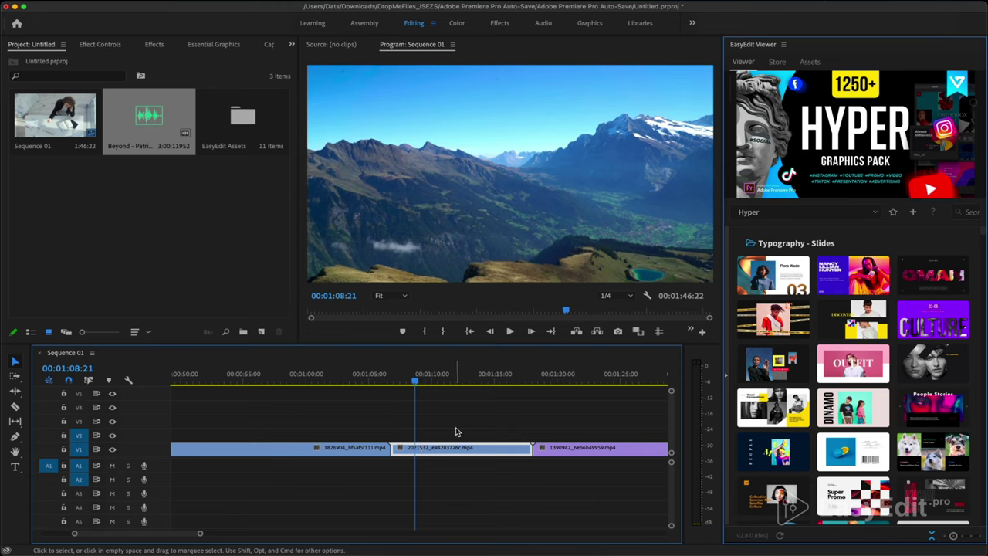
pyautogui.press('q')
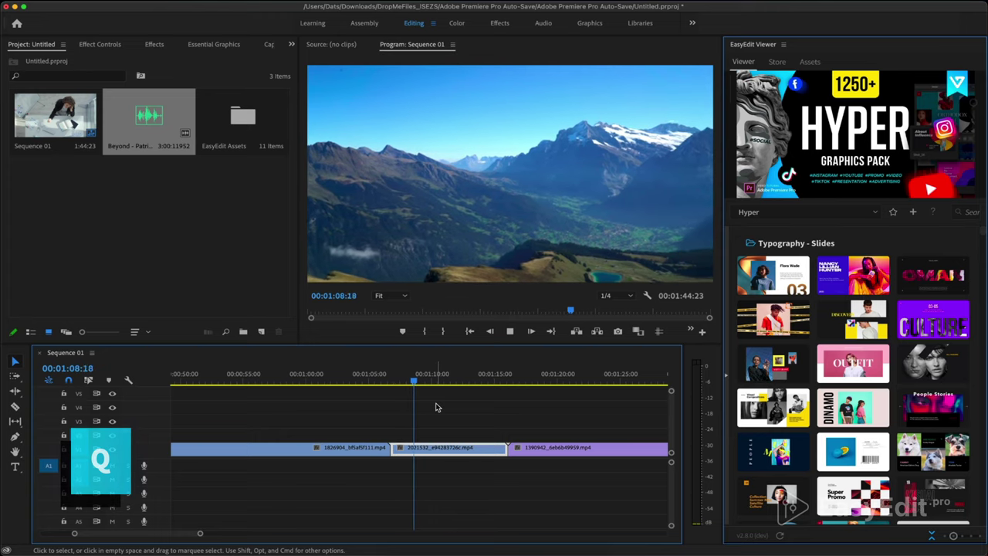
pyautogui.click(481, 382)
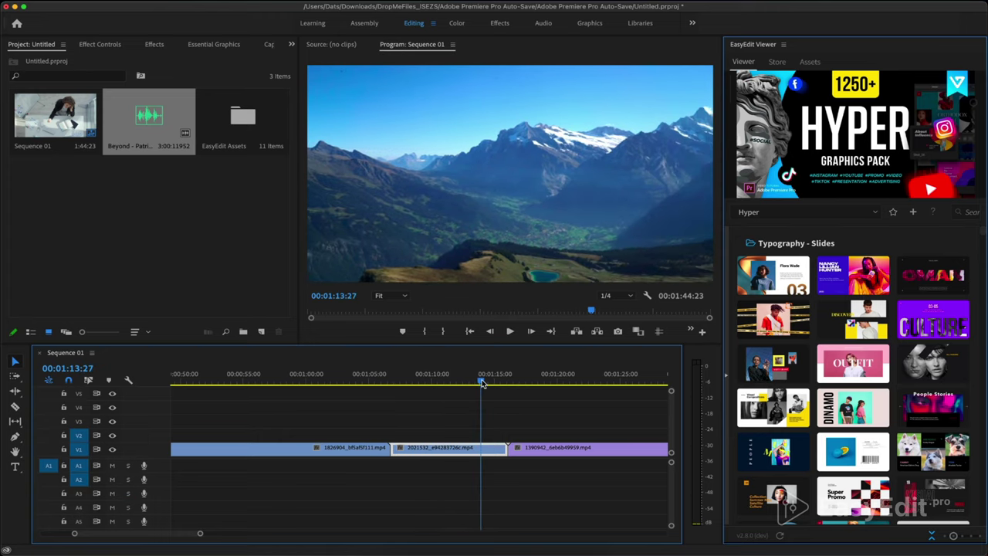
pyautogui.press('space')
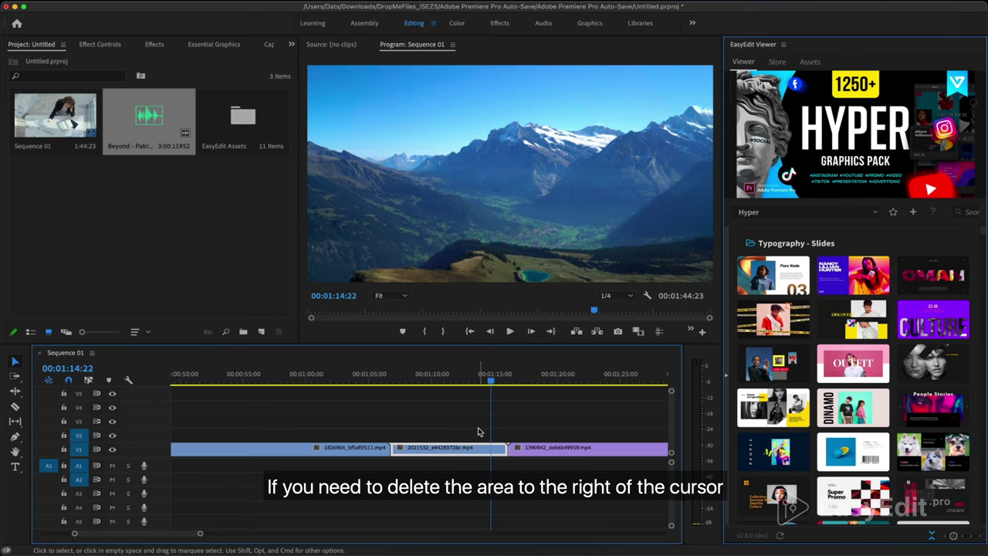
pyautogui.press('w')
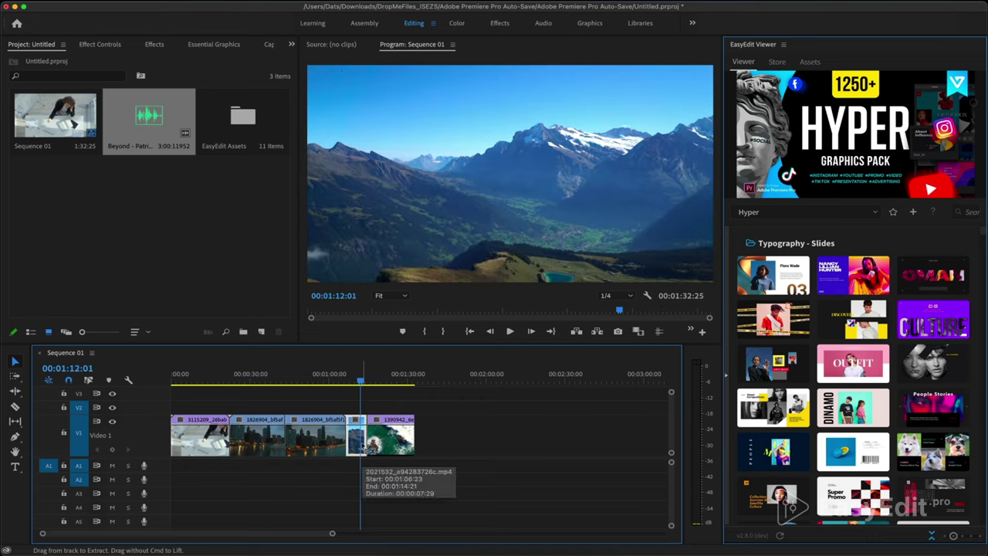
# Paste the copied clip after the last clip and slide it left to close the gap
pyautogui.click(421, 383)
pyautogui.press('super+v')
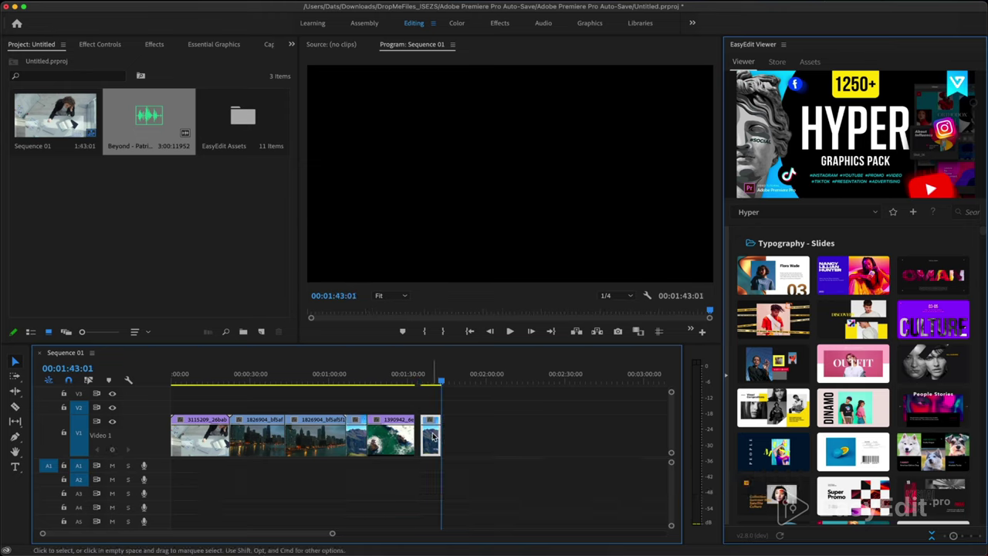
pyautogui.moveTo(434, 438); pyautogui.dragTo(427, 438)
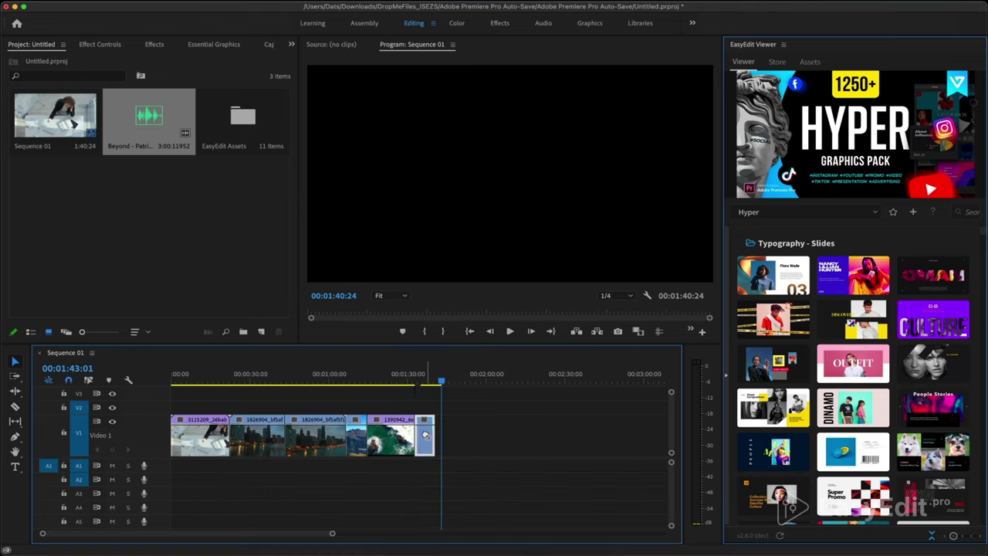
# Delete the last clip at 00:01:34:05 and move the mountain clip to the end of V1
pyautogui.click(407, 384)
pyautogui.moveTo(406, 386); pyautogui.dragTo(421, 386)
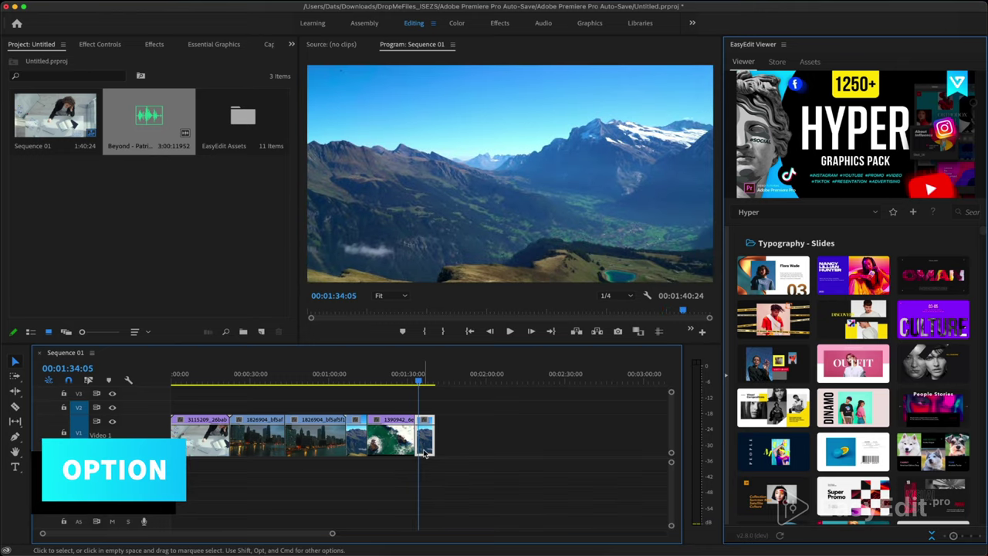
pyautogui.press('Delete')
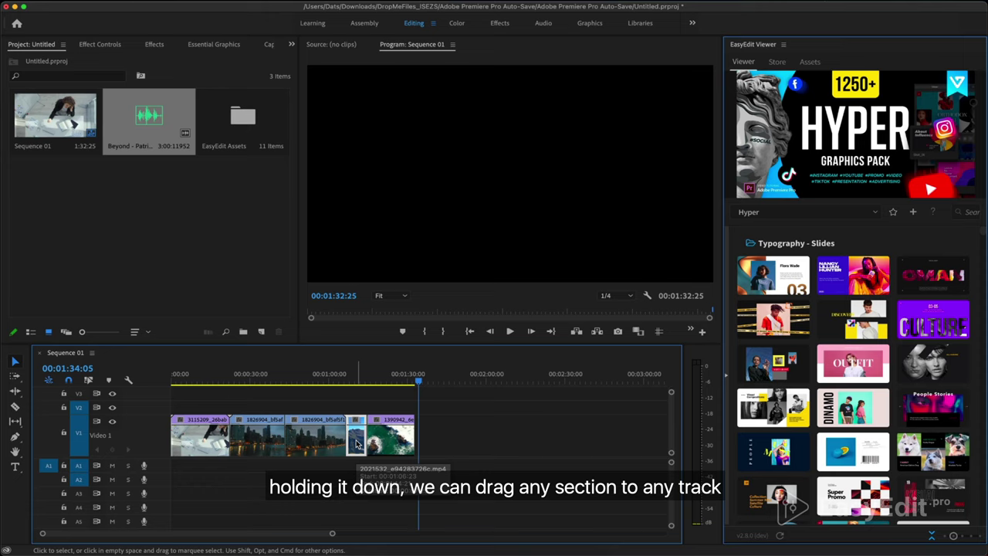
pyautogui.moveTo(357, 442); pyautogui.dragTo(422, 443)
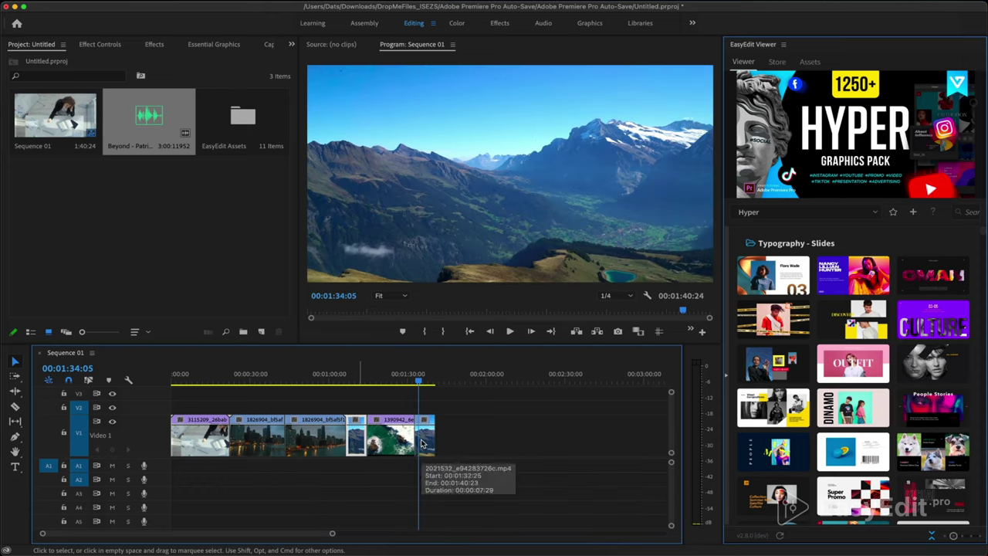
# Collapse V1 to normal height and lift clips 1826904 and 1390942 onto V3
pyautogui.doubleClick(149, 445)
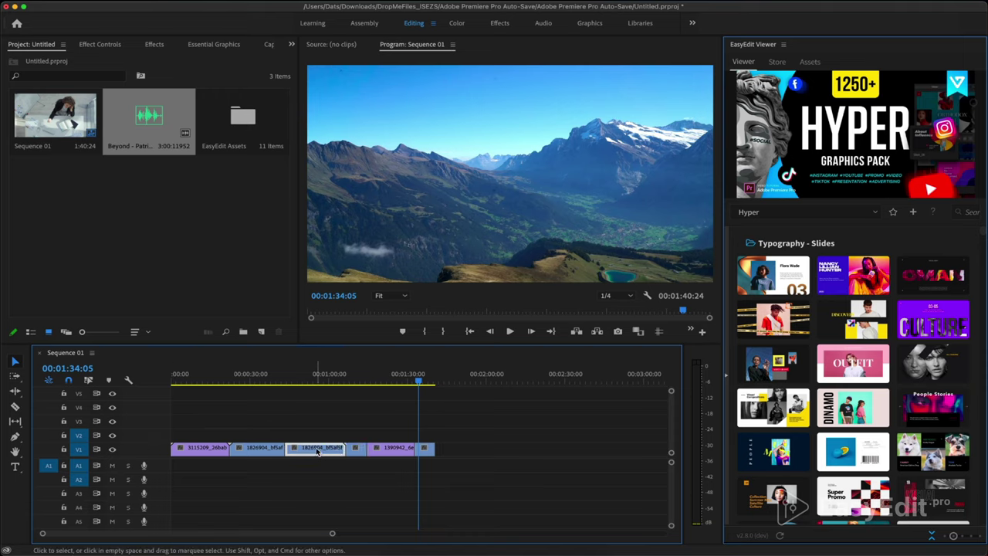
pyautogui.moveTo(317, 452); pyautogui.dragTo(357, 427)
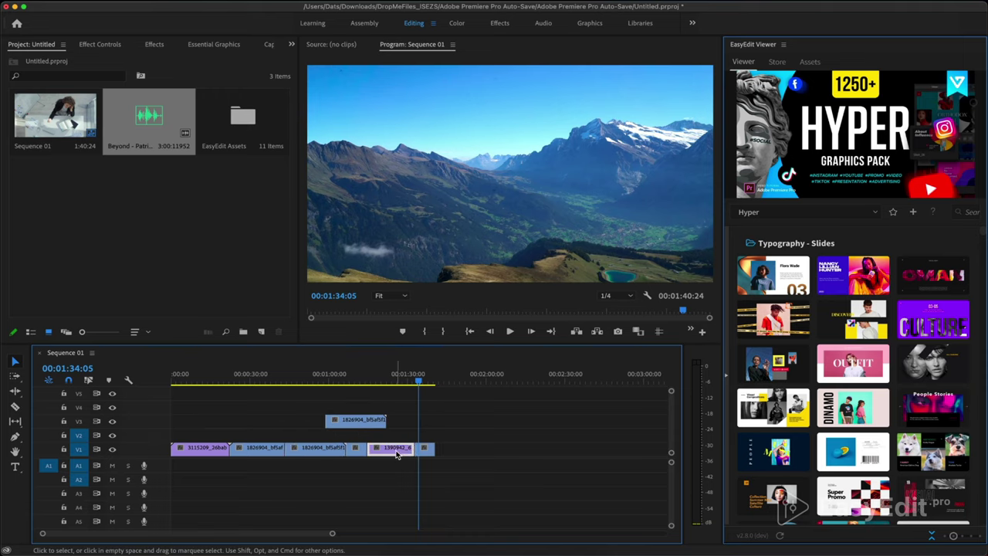
pyautogui.moveTo(396, 453); pyautogui.dragTo(500, 407)
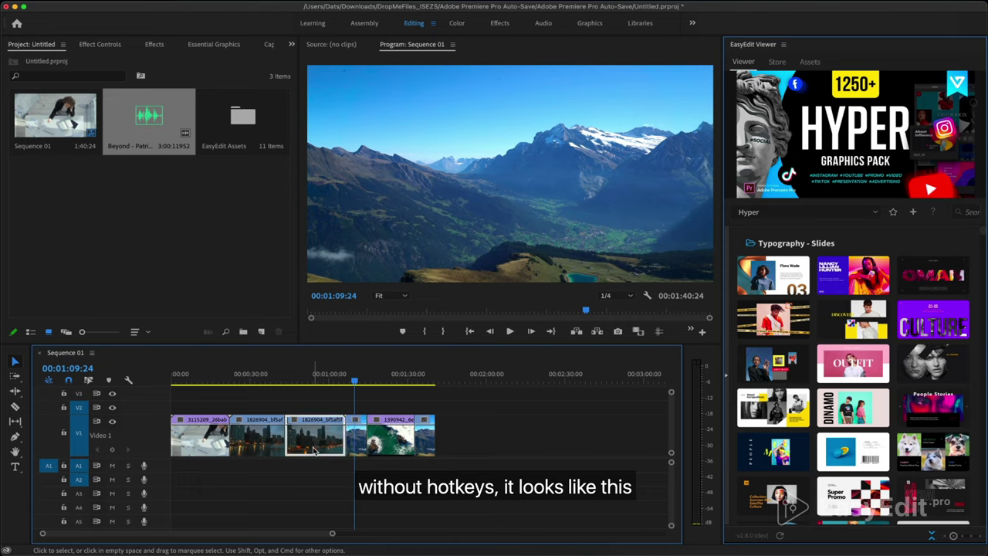
# Lift the third V1 clip onto V2, review playback and zoom, then undo
pyautogui.moveTo(315, 449); pyautogui.dragTo(342, 434)
pyautogui.press('space')
pyautogui.press('=')
pyautogui.press('=')
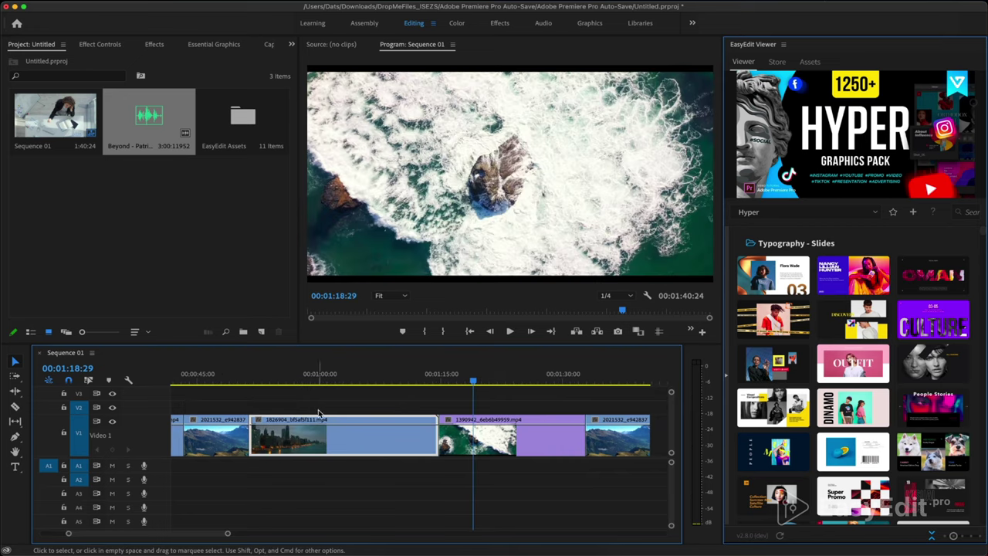
pyautogui.press('-')
pyautogui.press('-')
pyautogui.click(236, 383)
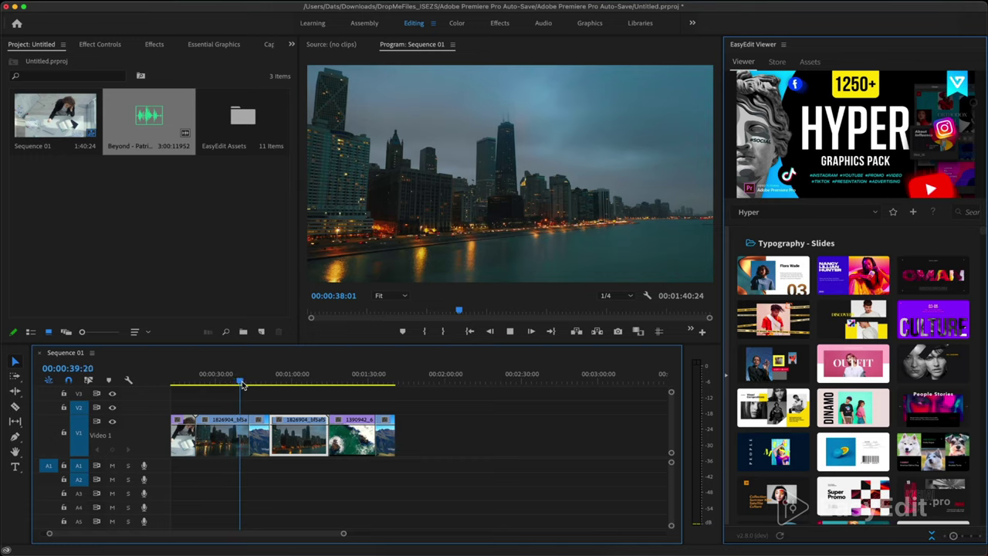
pyautogui.moveTo(242, 384); pyautogui.dragTo(304, 390)
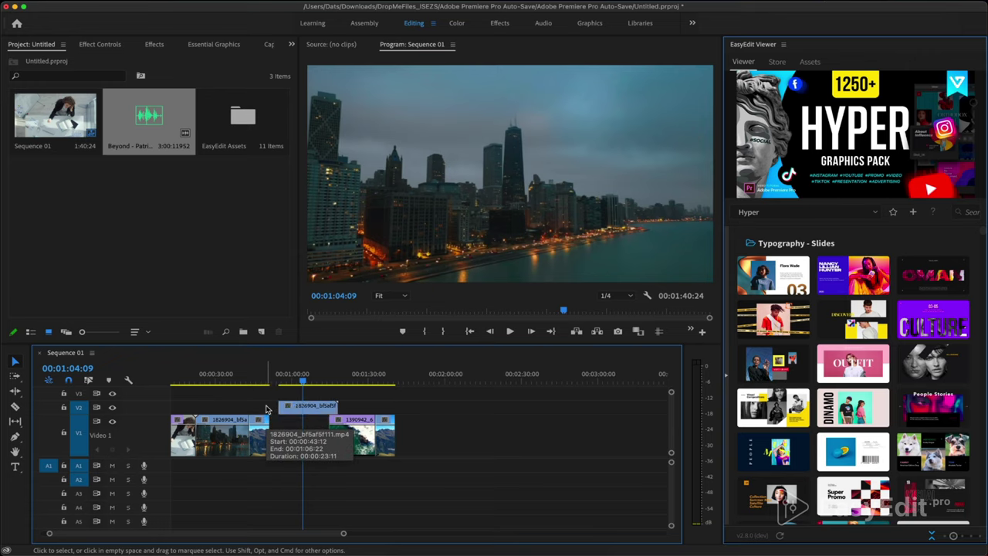
pyautogui.hotkey('ctrl', 'z')
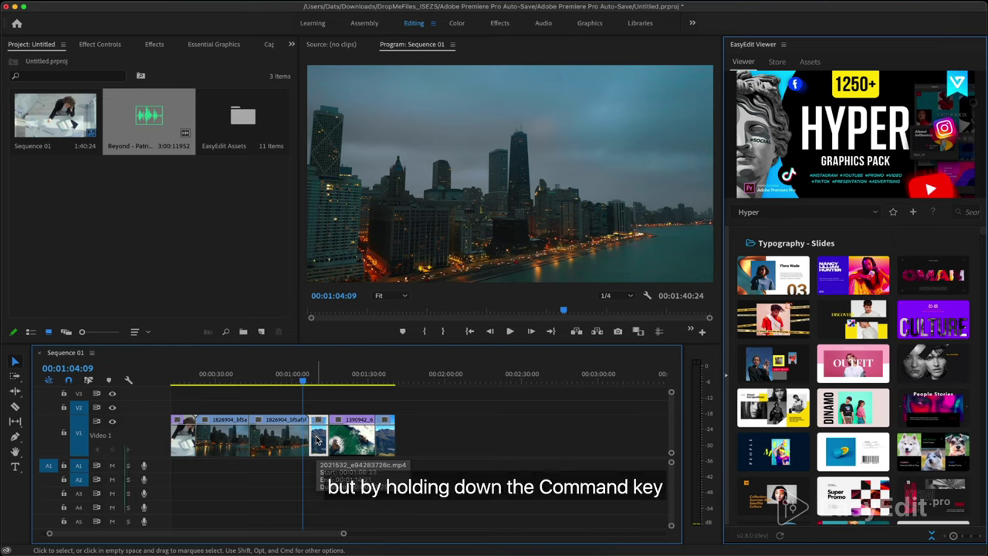
# Insert-drag the V1 clip earlier and then later, shuffling the other clips
pyautogui.press('super')
pyautogui.moveTo(315, 441); pyautogui.dragTo(264, 445)
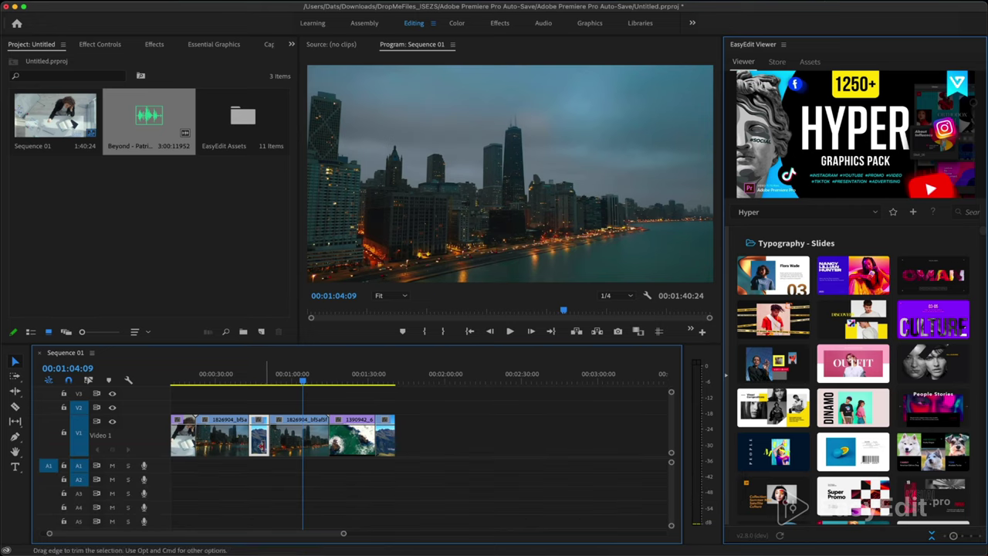
pyautogui.moveTo(261, 446); pyautogui.dragTo(308, 447)
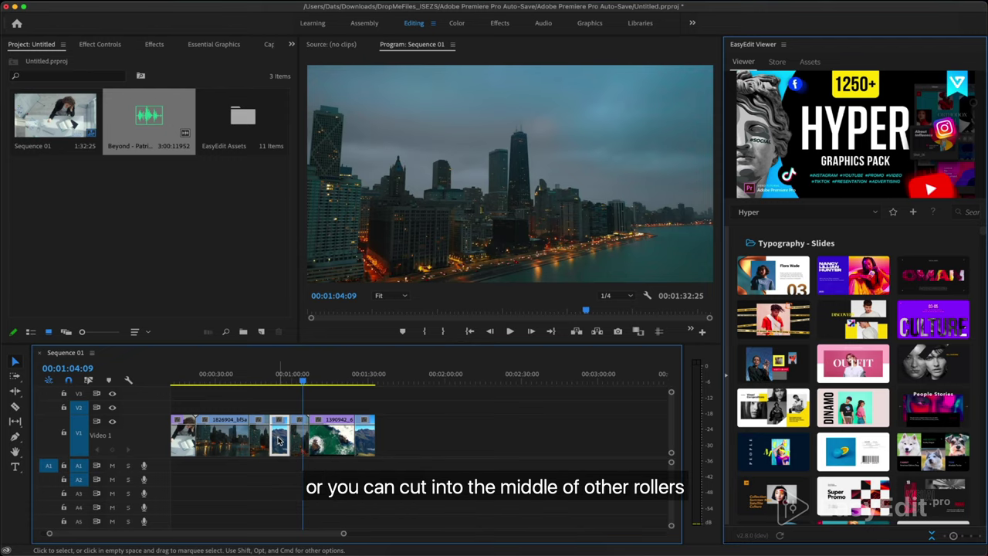
# Place the playhead at 00:00:54:05 and move the short clip so its end meets it
pyautogui.click(247, 380)
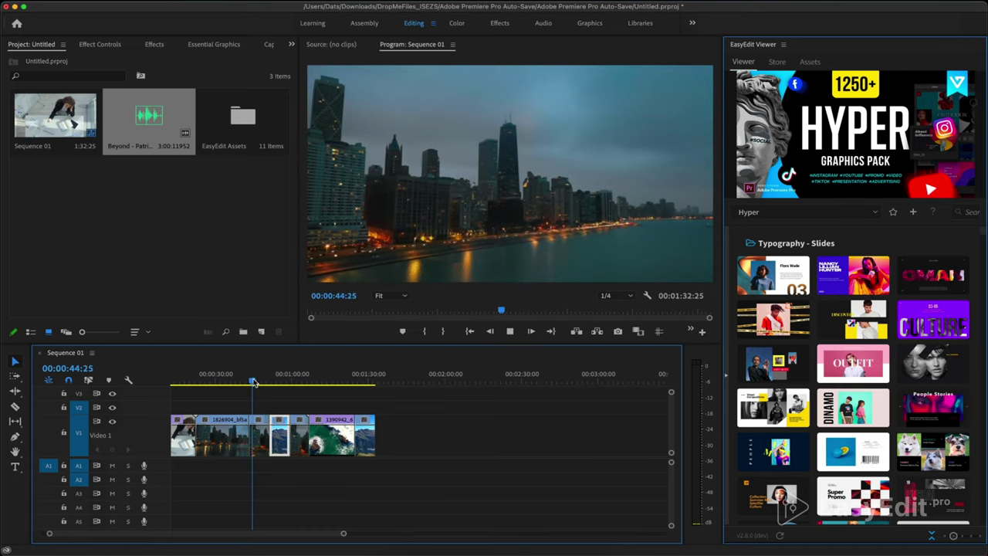
pyautogui.moveTo(252, 382); pyautogui.dragTo(323, 387)
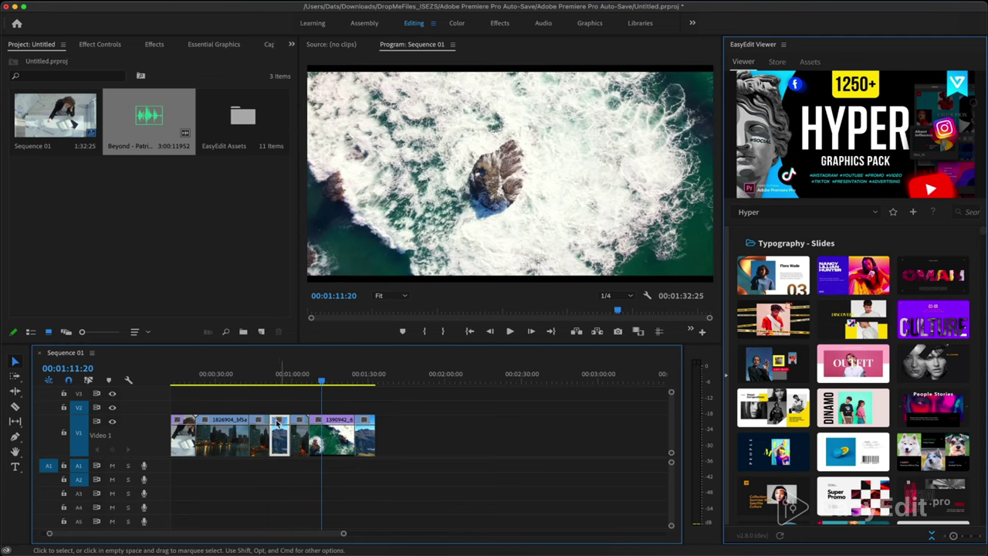
pyautogui.moveTo(279, 438); pyautogui.dragTo(310, 438)
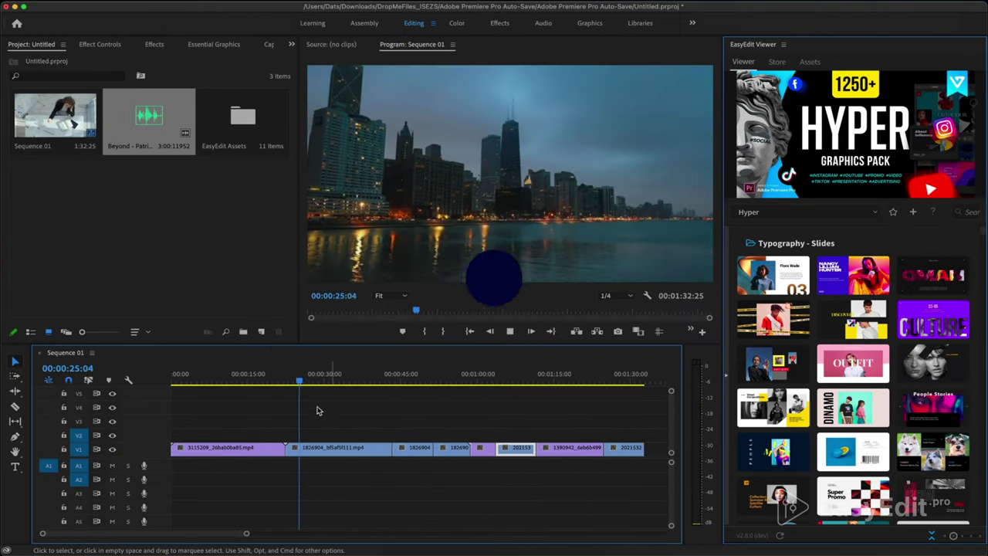
# From about 16 seconds, fast-forward, fit the sequence to view, play backward, stop, then play forward
pyautogui.moveTo(327, 379); pyautogui.dragTo(487, 384)
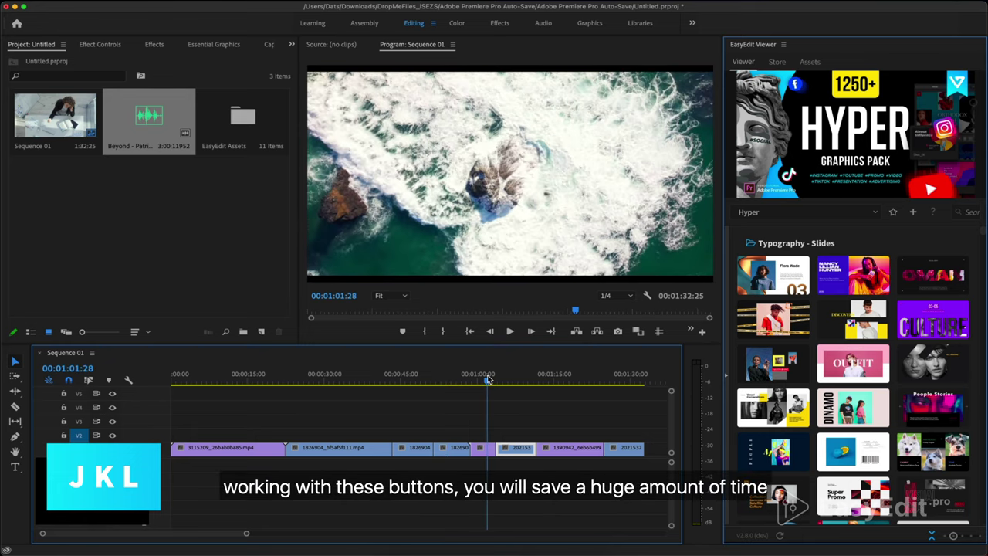
pyautogui.click(255, 384)
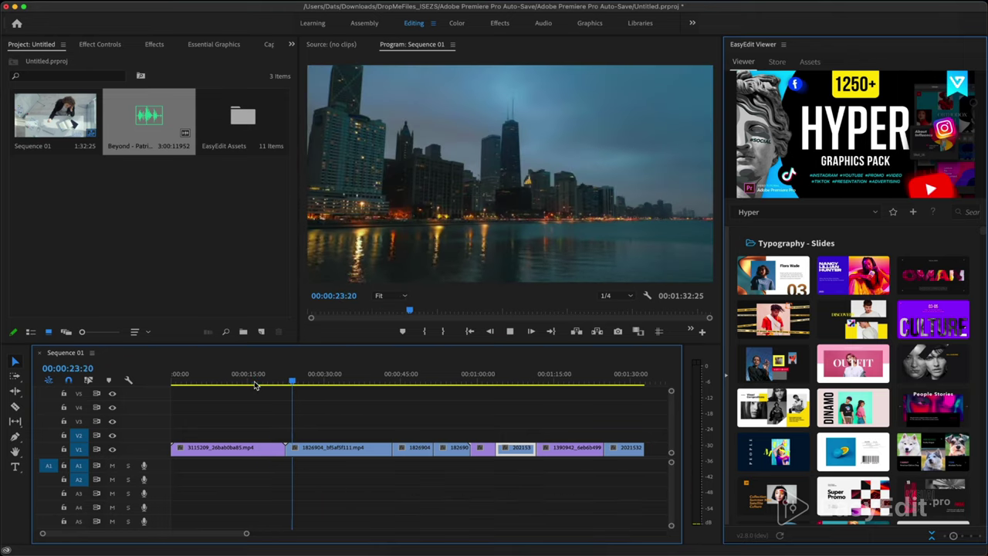
pyautogui.press('l')
pyautogui.press('l')
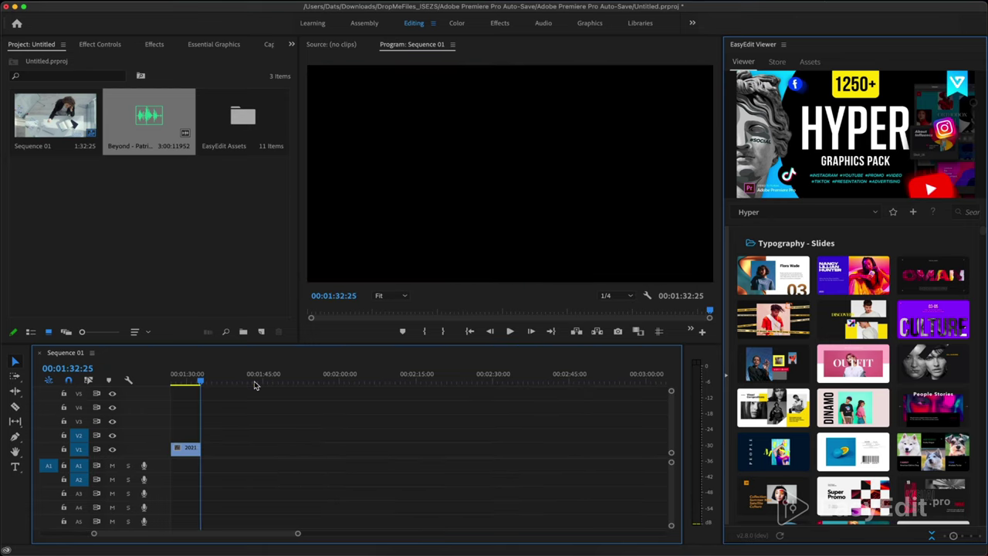
pyautogui.press('\\')
pyautogui.press('j')
pyautogui.press('j')
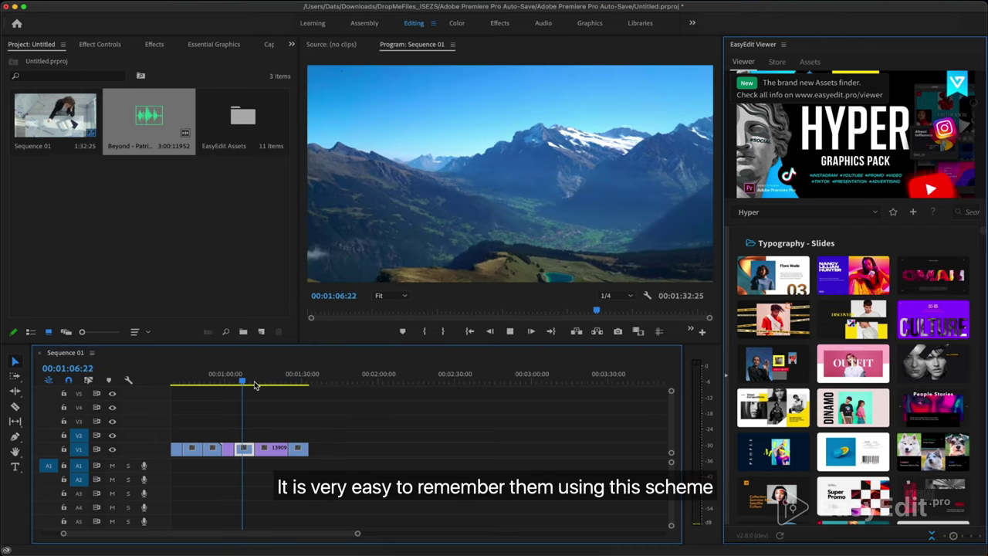
pyautogui.press('k')
pyautogui.press('l')
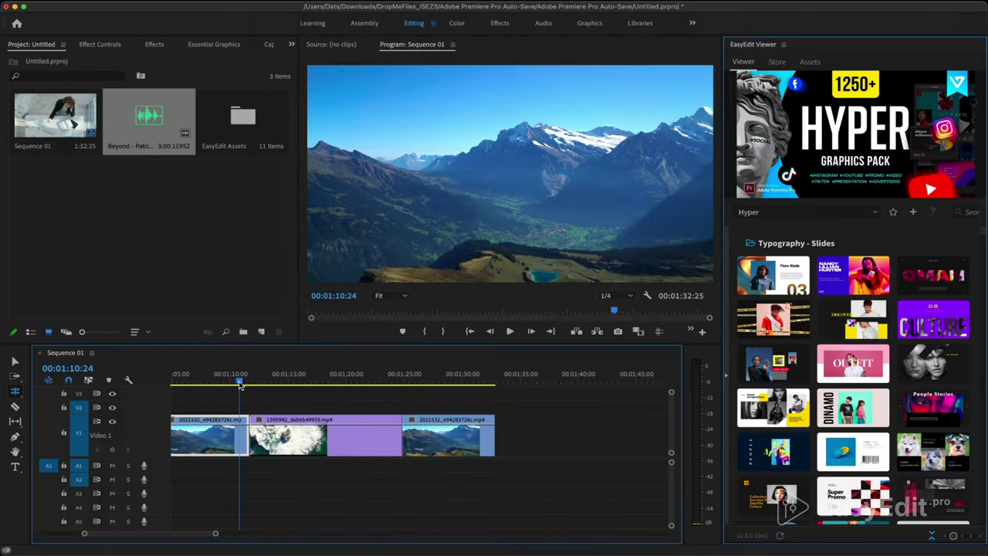
# Cut the mountain clip at about 00:01:08, delete the remainder, and extend the surf clip back to fill the gap
pyautogui.moveTo(239, 384); pyautogui.dragTo(200, 397)
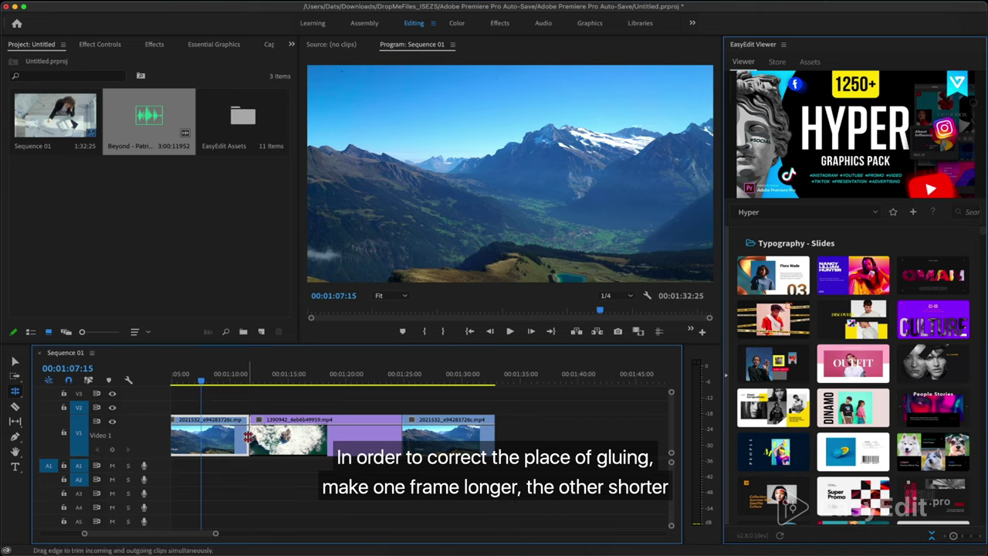
pyautogui.hscroll(-2, 244, 441)
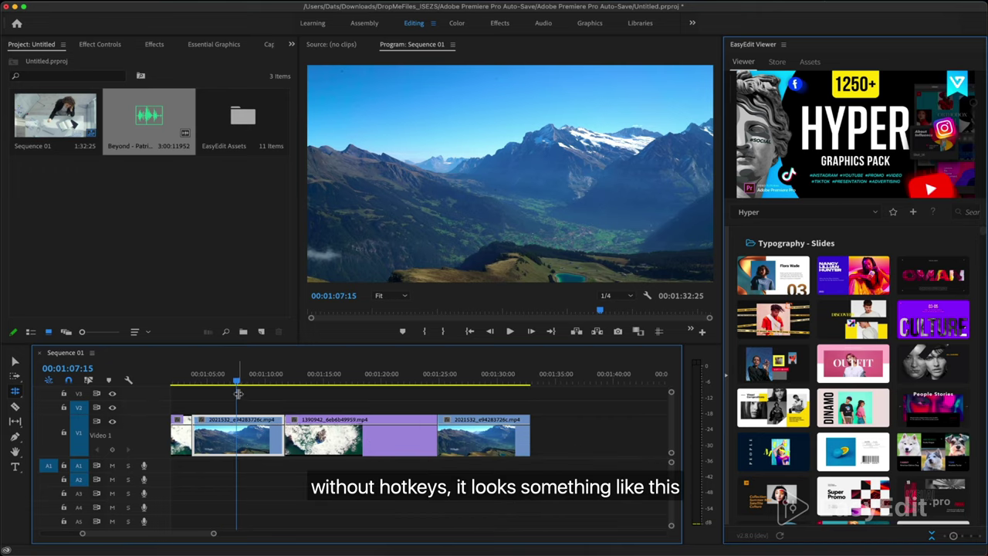
pyautogui.moveTo(237, 383); pyautogui.dragTo(250, 384)
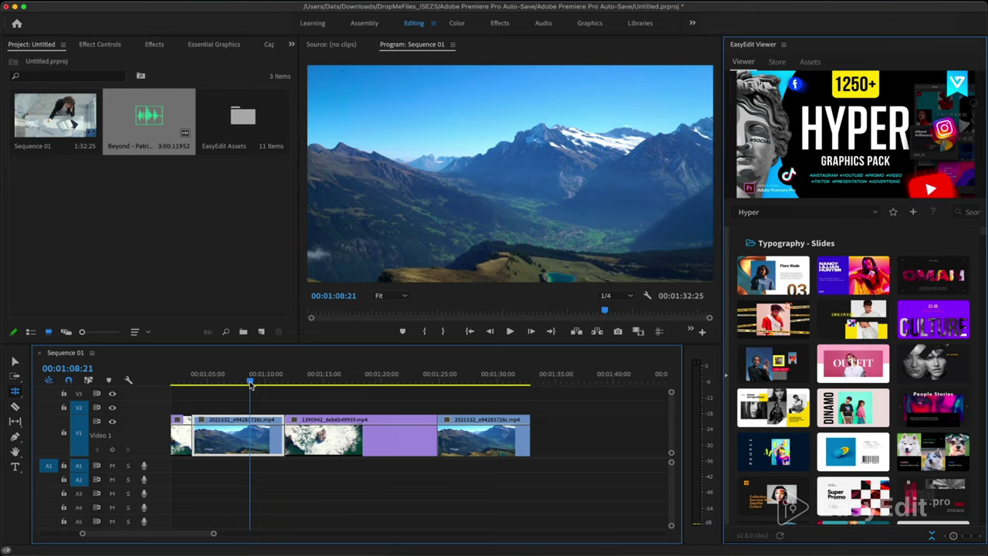
pyautogui.click(255, 442)
pyautogui.press('v')
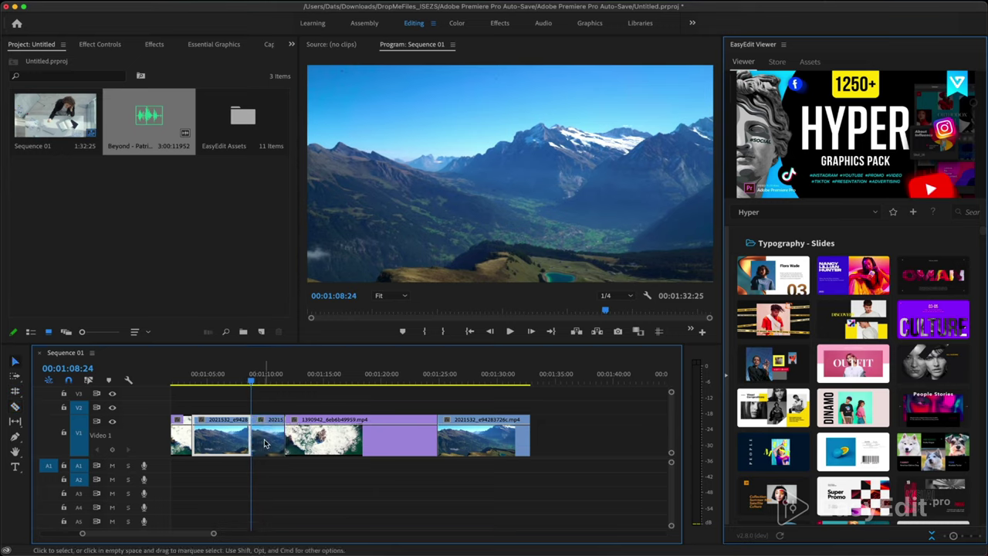
pyautogui.press('Delete')
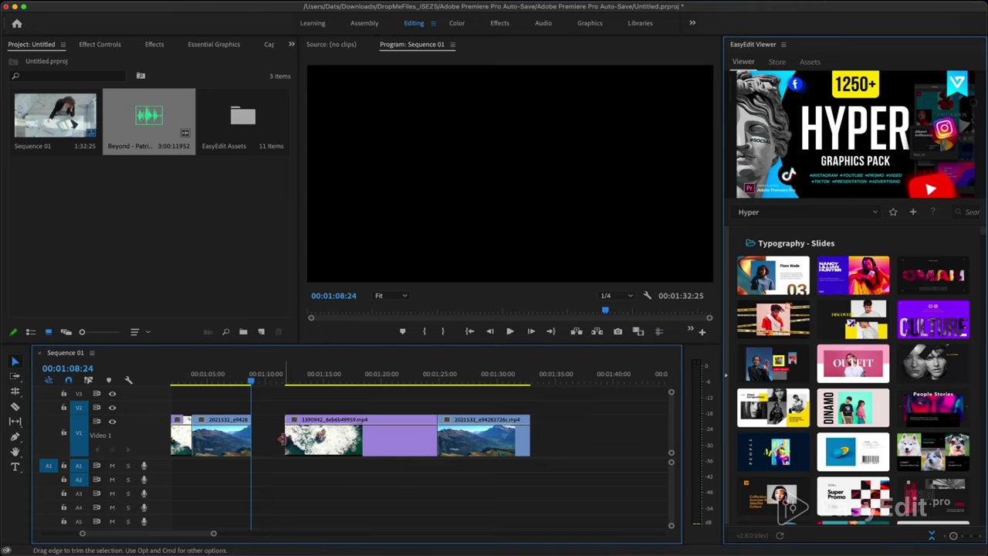
pyautogui.moveTo(282, 438); pyautogui.dragTo(249, 441)
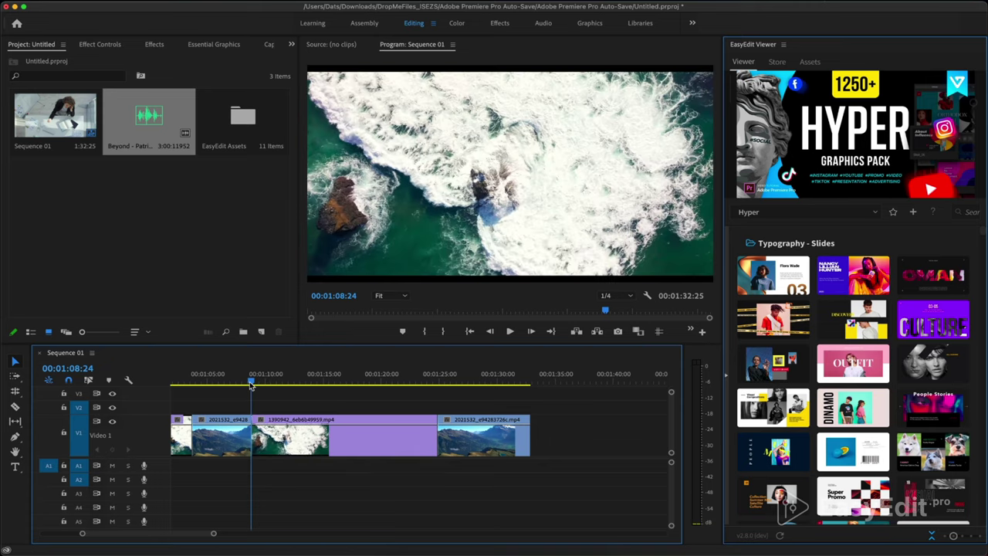
pyautogui.moveTo(248, 391)
pyautogui.mouseDown()
pyautogui.moveTo(271, 390)
pyautogui.moveTo(236, 395)
pyautogui.mouseUp()
# Undo the previous edits and roll the mountain-to-surf cut about 4 seconds earlier
pyautogui.press('super+z')
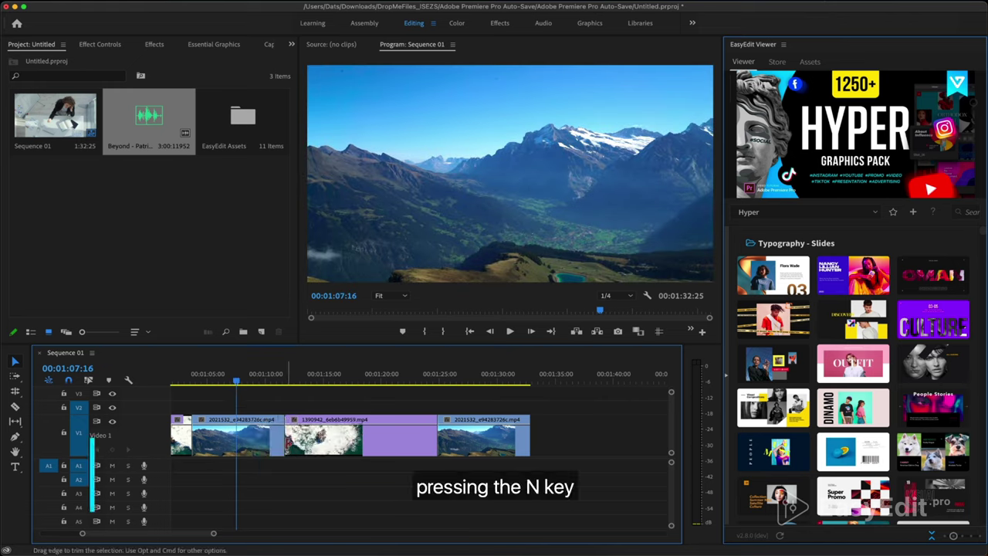
pyautogui.press('n')
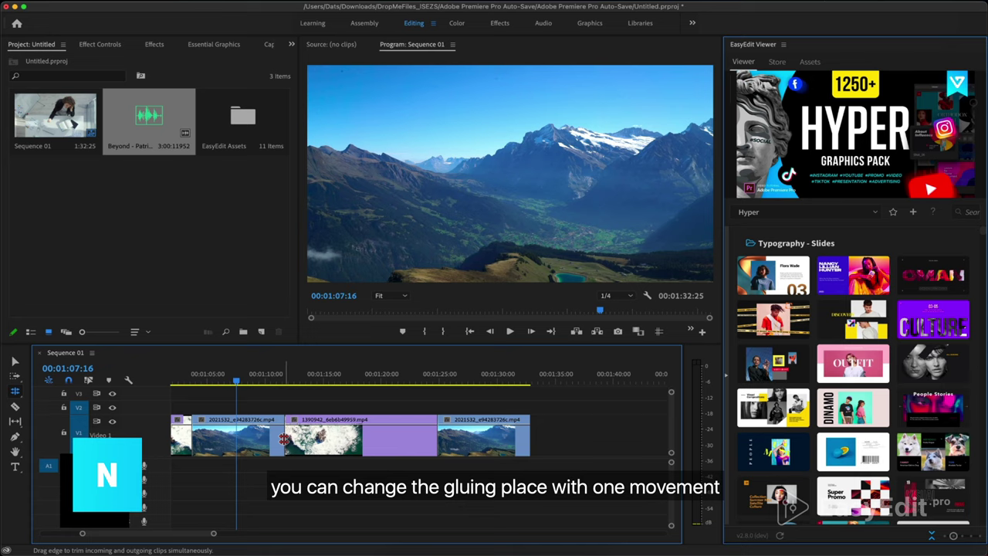
pyautogui.moveTo(284, 439); pyautogui.dragTo(239, 439)
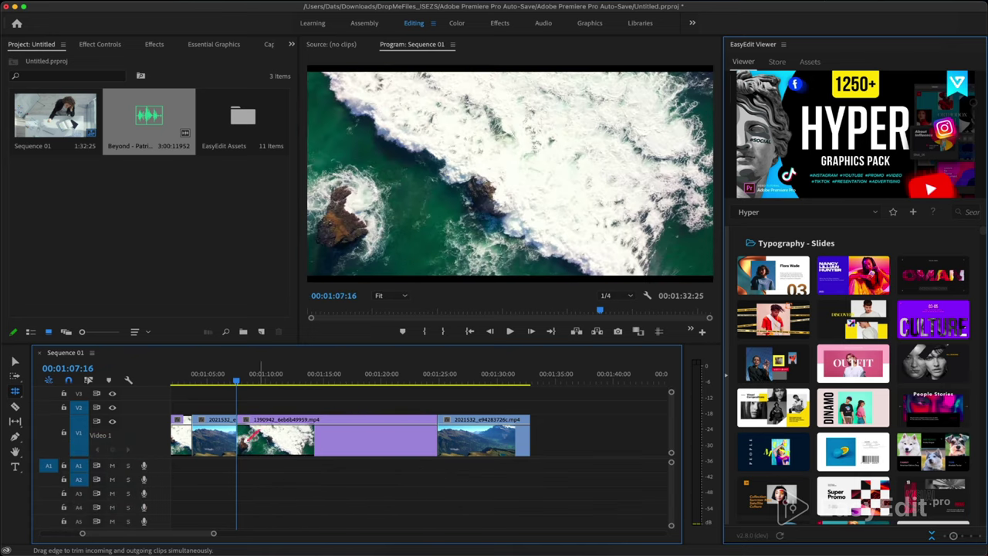
# Preview the new cut, stopping at 01:08:18, then roll it about 4 seconds later
pyautogui.click(218, 378)
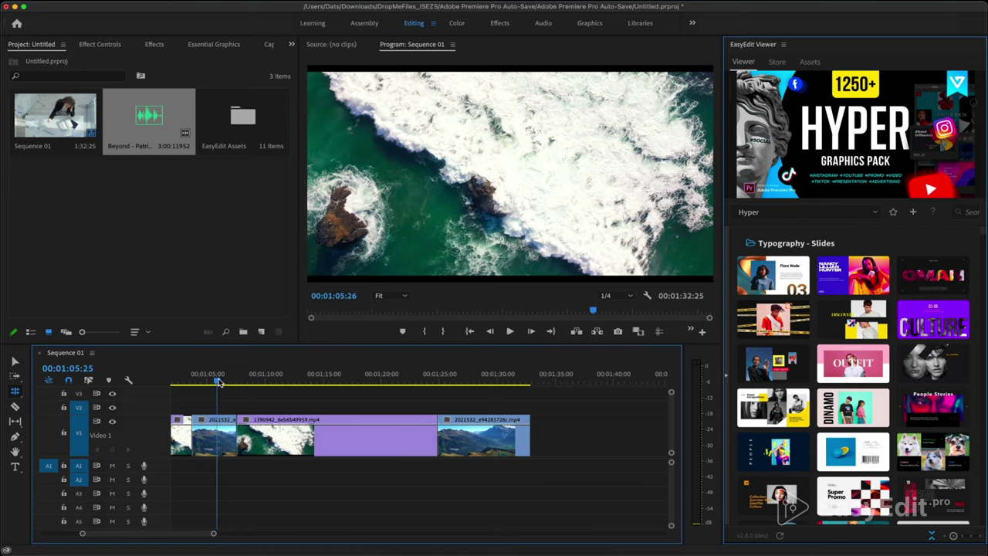
pyautogui.click(219, 382)
pyautogui.press('space')
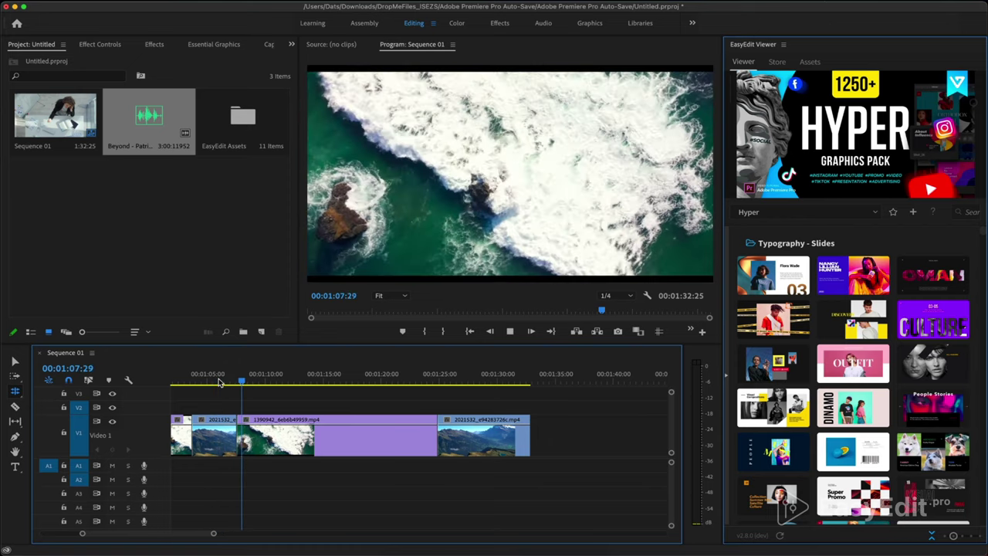
pyautogui.press('space')
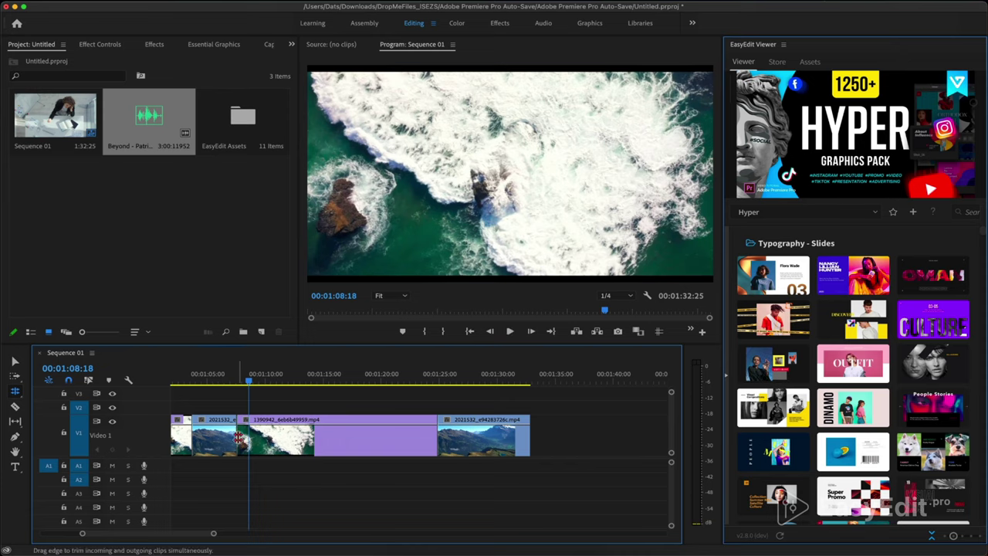
pyautogui.moveTo(239, 437); pyautogui.dragTo(315, 438)
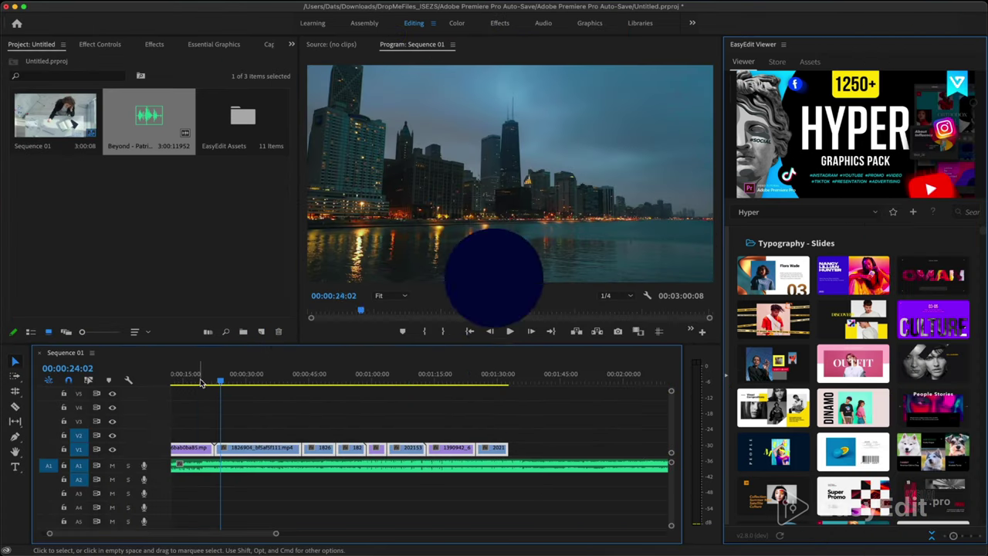
# Preview the music from about 18 seconds, apply 10 dB Audio Gain to the A1 clip, and replay it
pyautogui.click(199, 381)
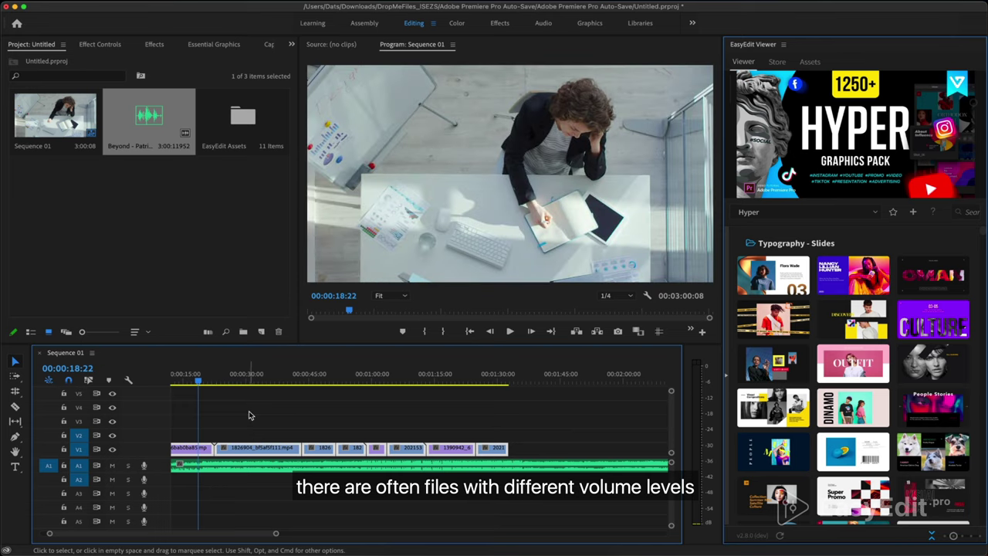
pyautogui.press('space')
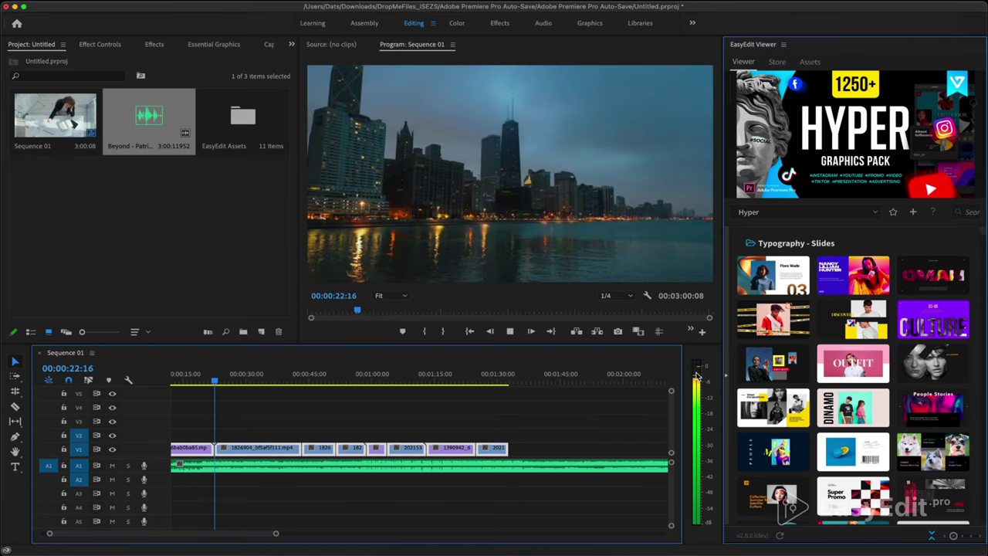
pyautogui.press('space')
pyautogui.rightClick(242, 468)
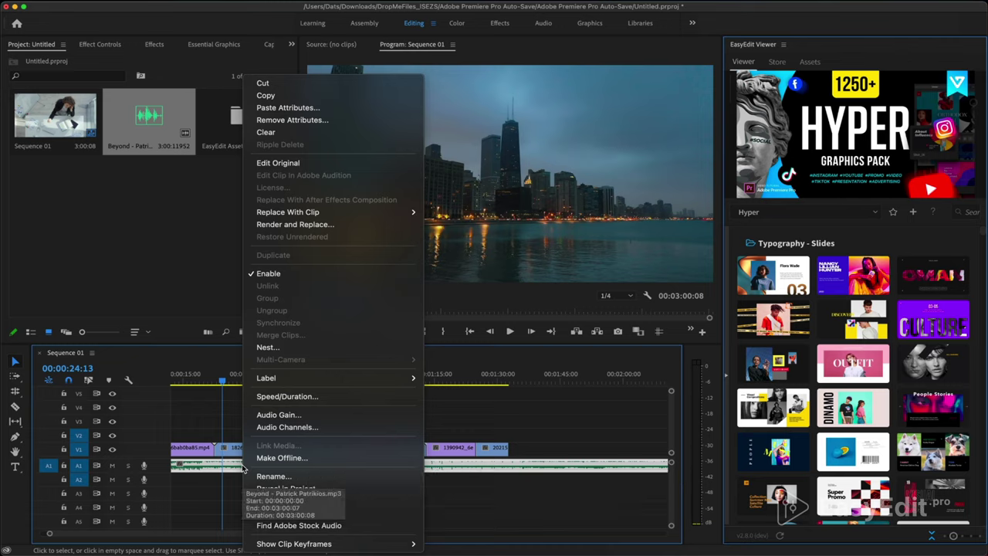
pyautogui.click(287, 416)
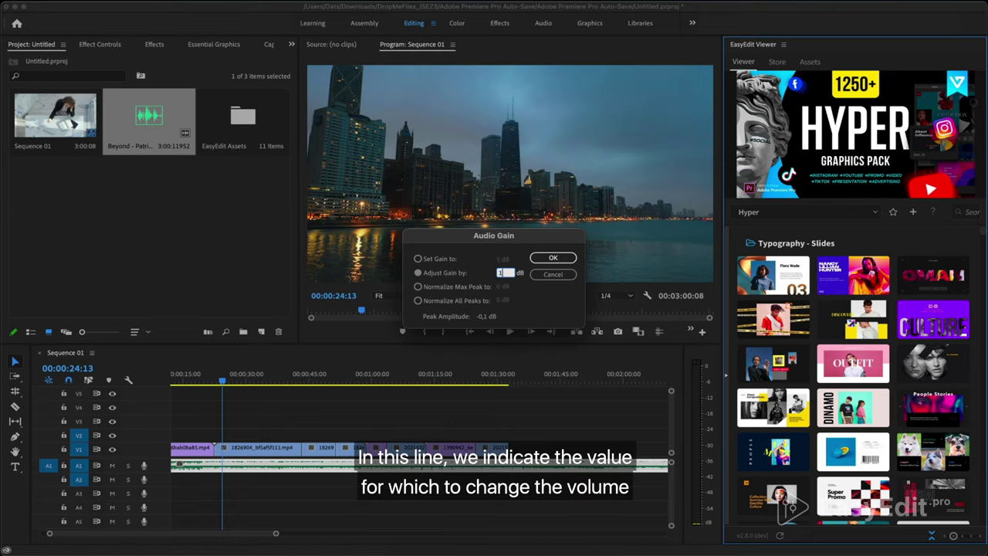
pyautogui.press('Return')
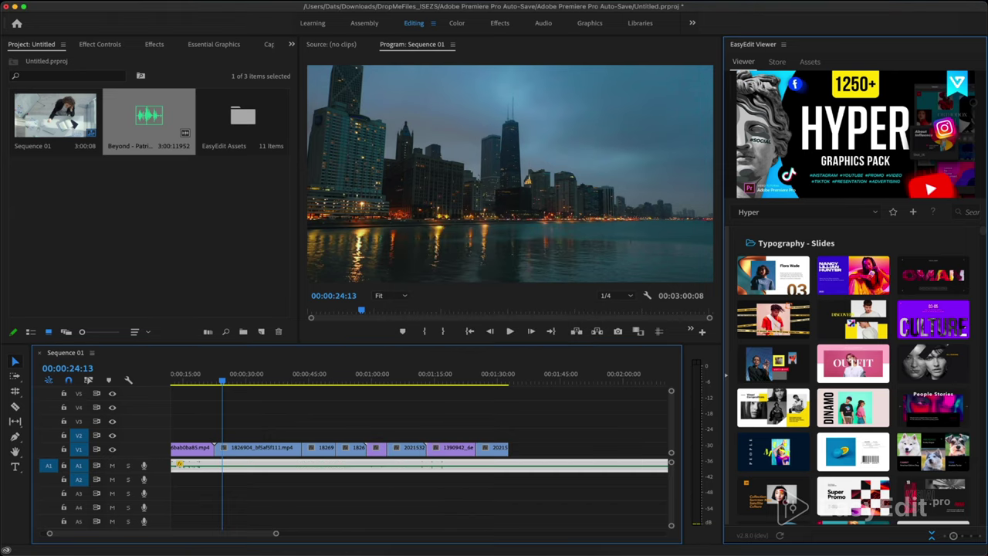
pyautogui.press('space')
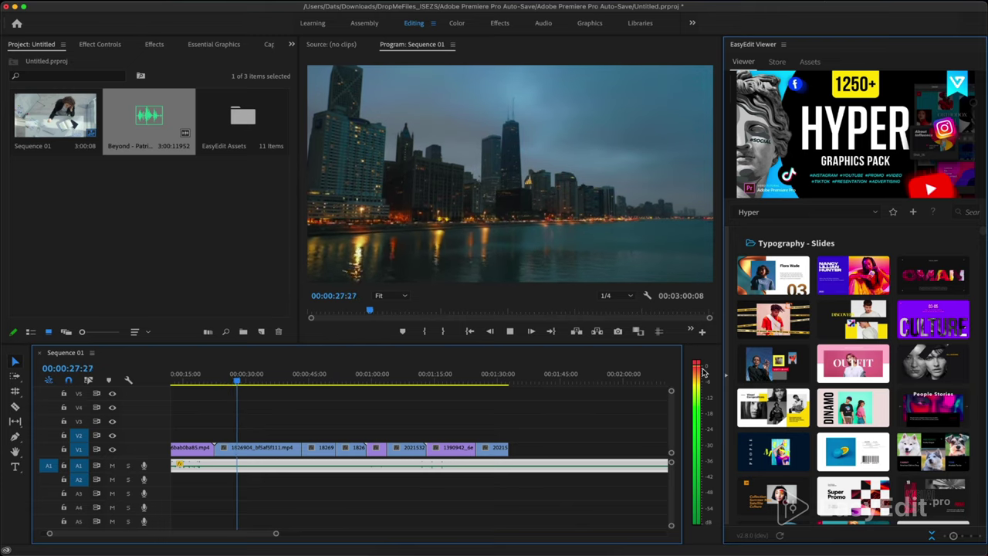
# Set the music clip's gain to exactly 0.7 dB
pyautogui.press('space')
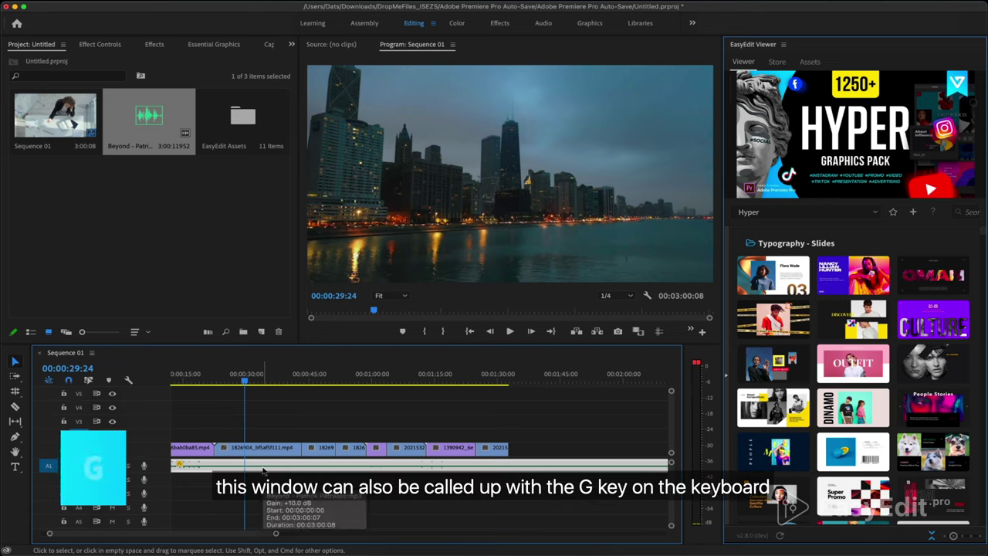
pyautogui.press('g')
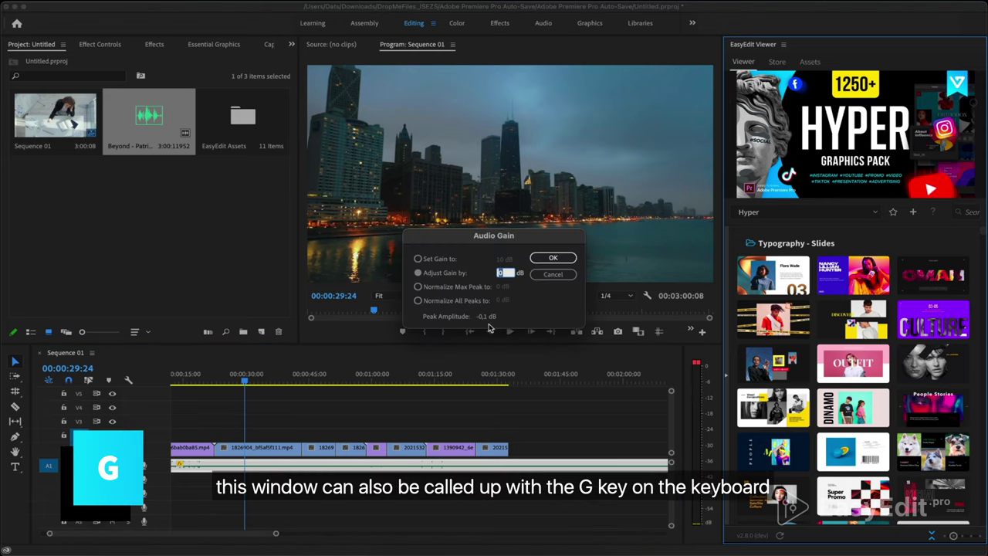
pyautogui.click(418, 259)
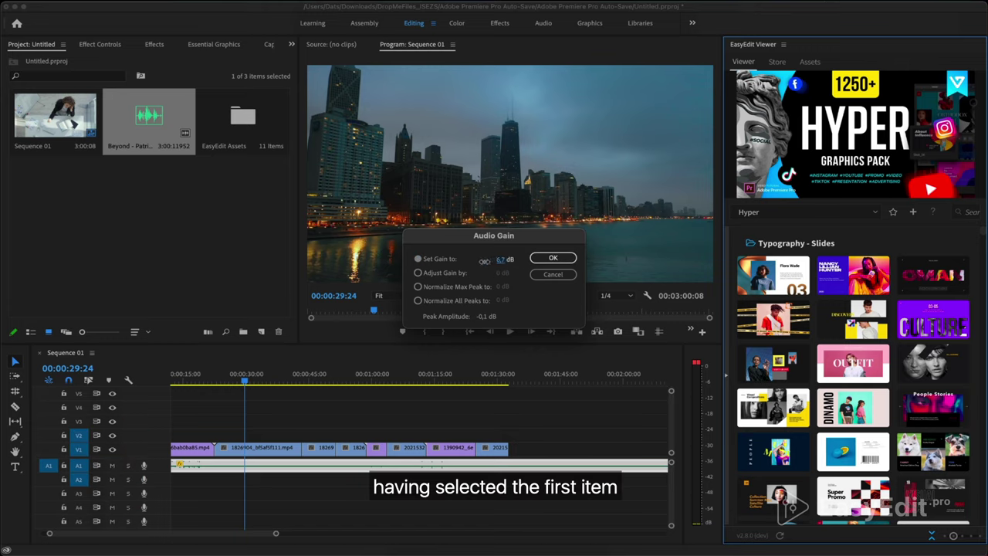
pyautogui.moveTo(483, 261); pyautogui.dragTo(452, 263)
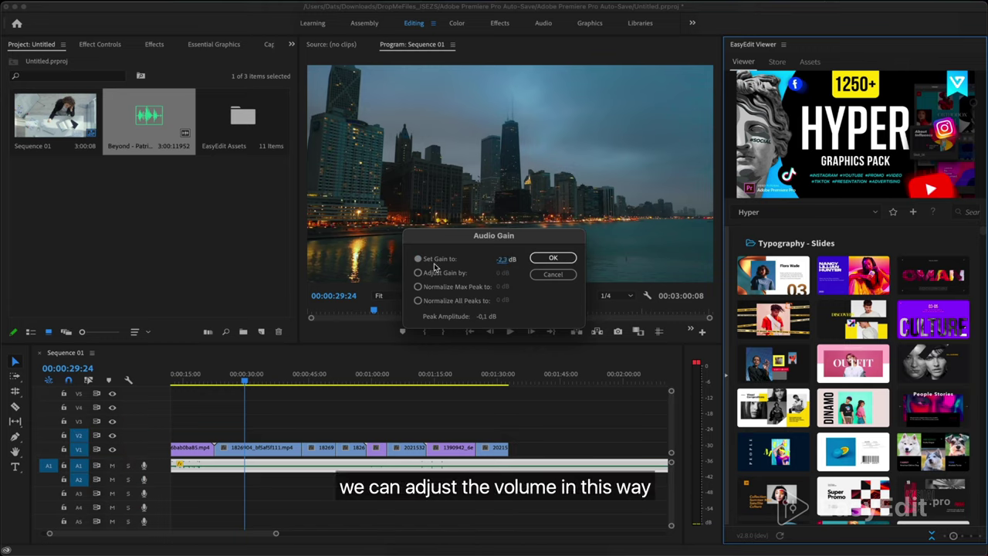
pyautogui.click(550, 258)
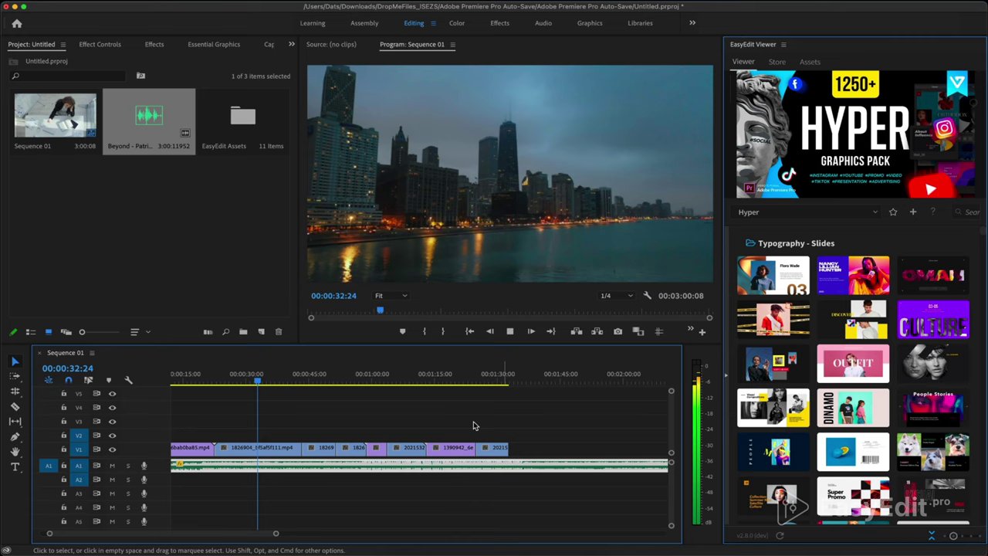
# Adjust the music clip's gain value again and play the sequence to hear it
pyautogui.press('g')
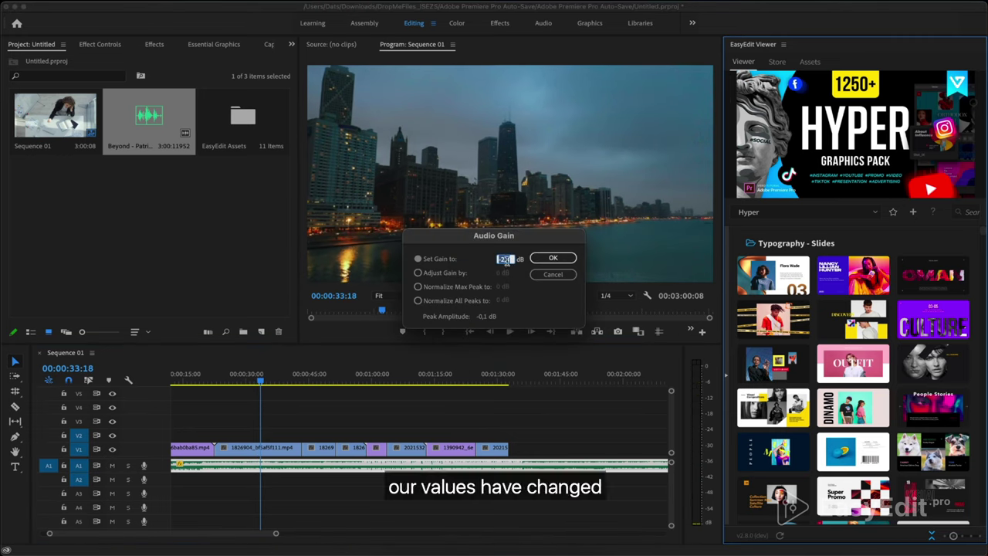
pyautogui.click(507, 264)
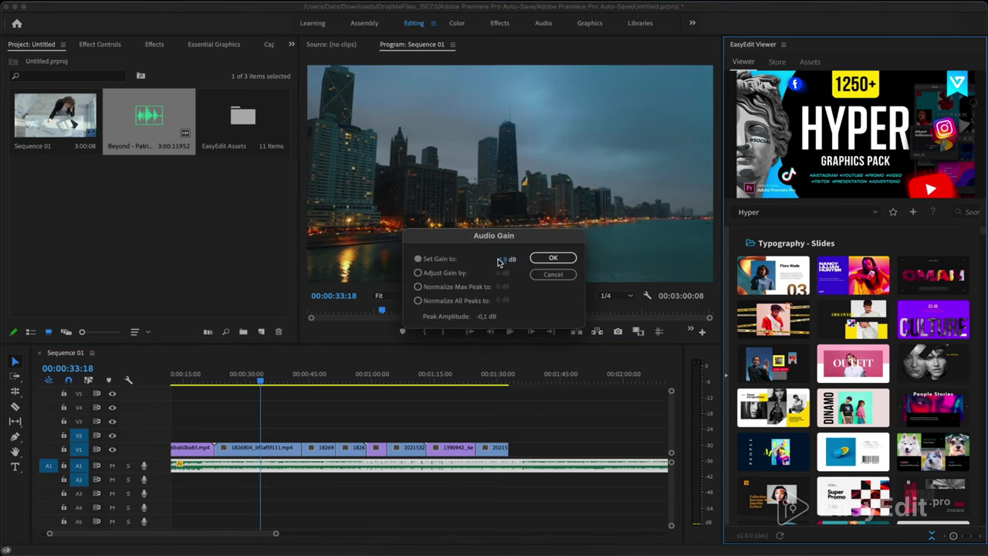
pyautogui.click(550, 259)
pyautogui.press('space')
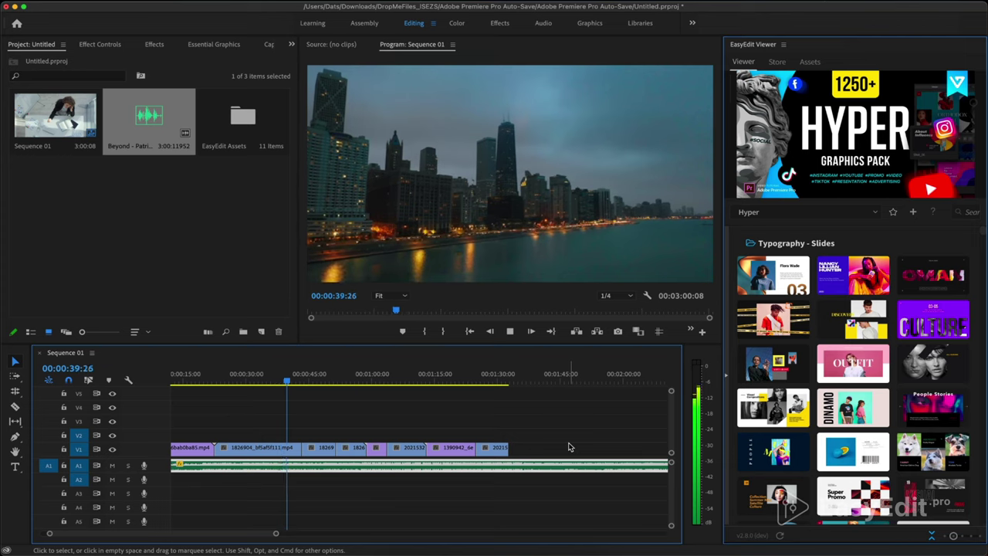
pyautogui.press('space')
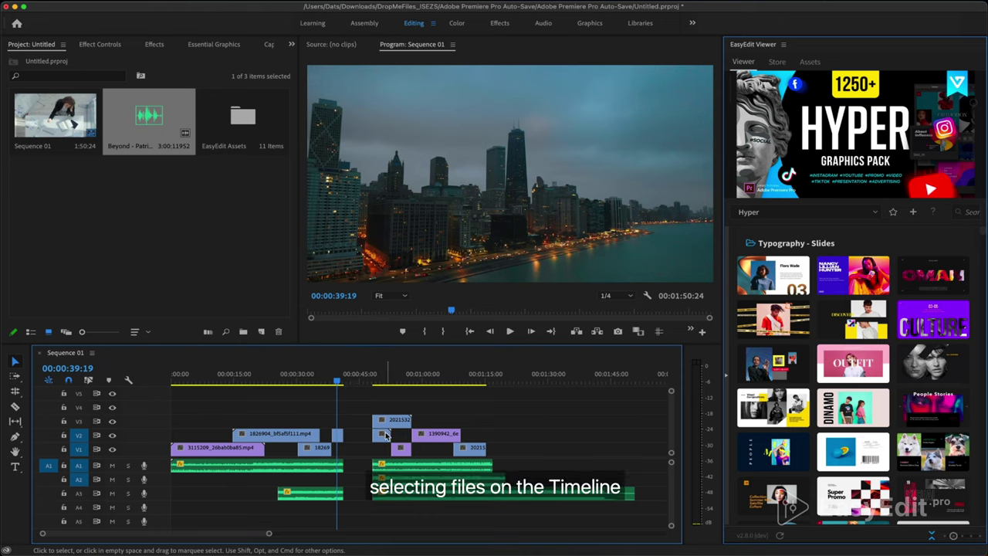
# Select all clips ahead with Track Select Forward and razor the first A1 audio clip at the playhead
pyautogui.press('a')
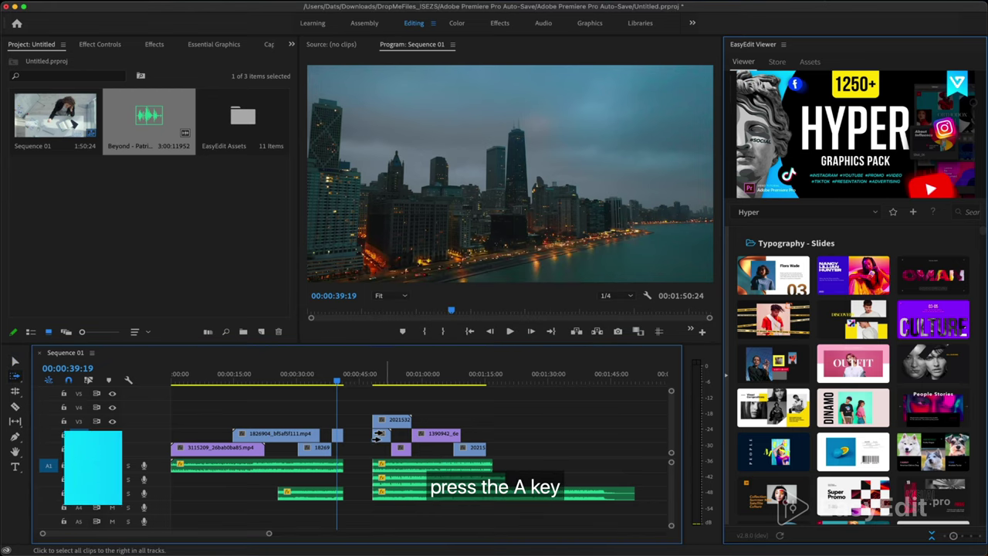
pyautogui.click(358, 445)
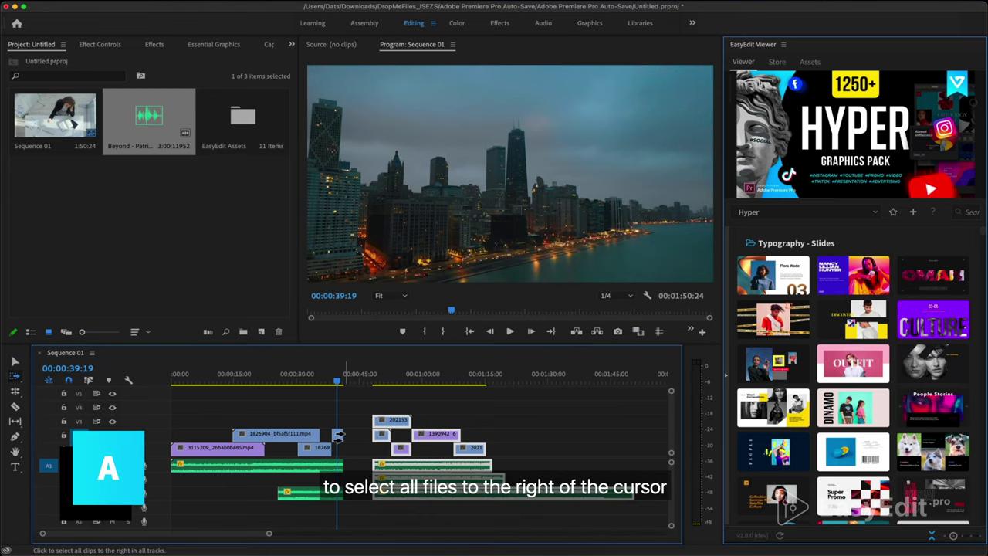
pyautogui.click(332, 434)
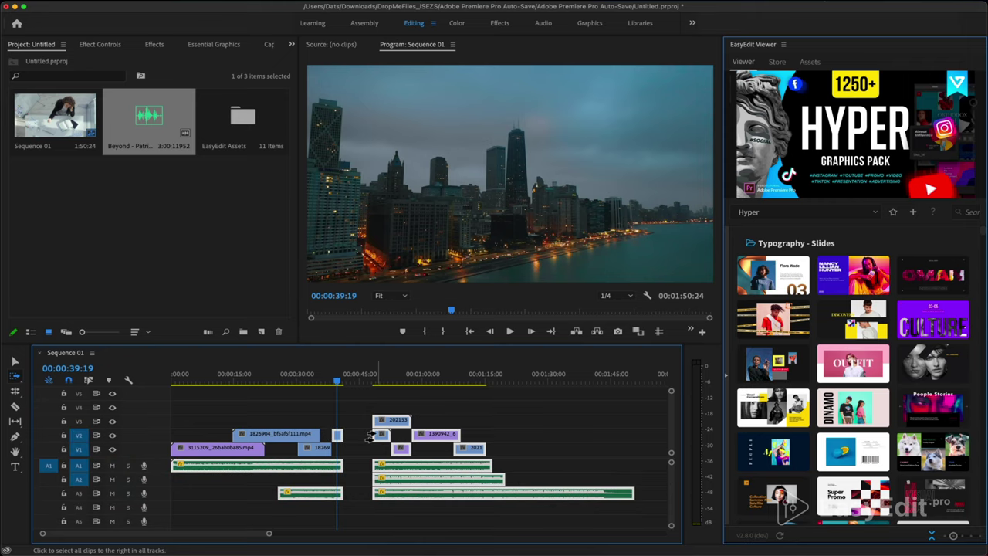
pyautogui.press('c')
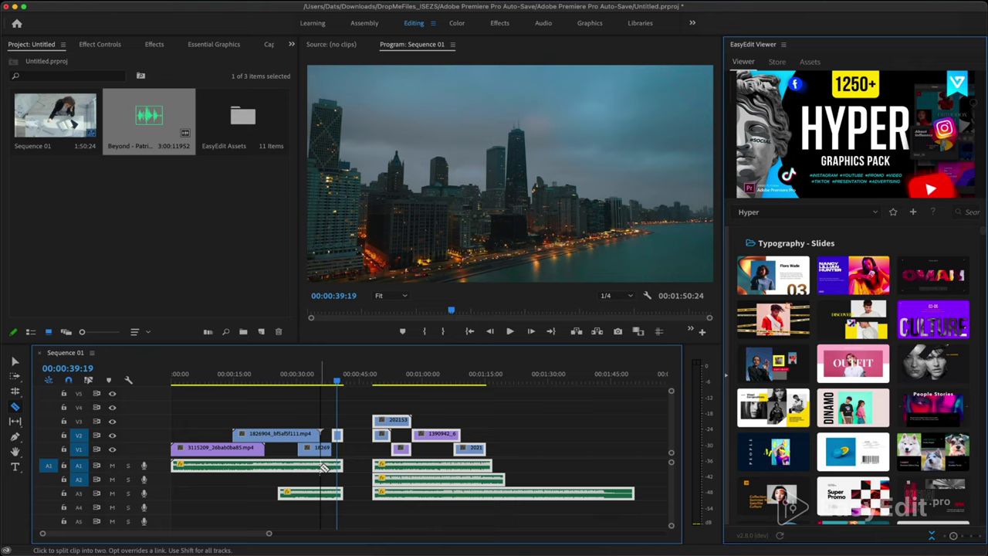
pyautogui.click(324, 467)
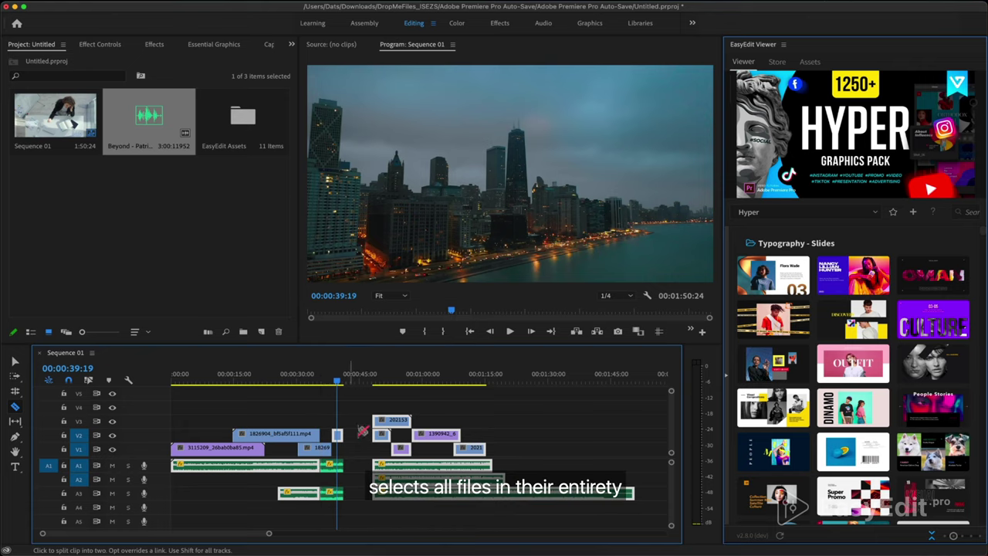
# Push the later clips further right, then select only the long A3 audio clip
pyautogui.press('a')
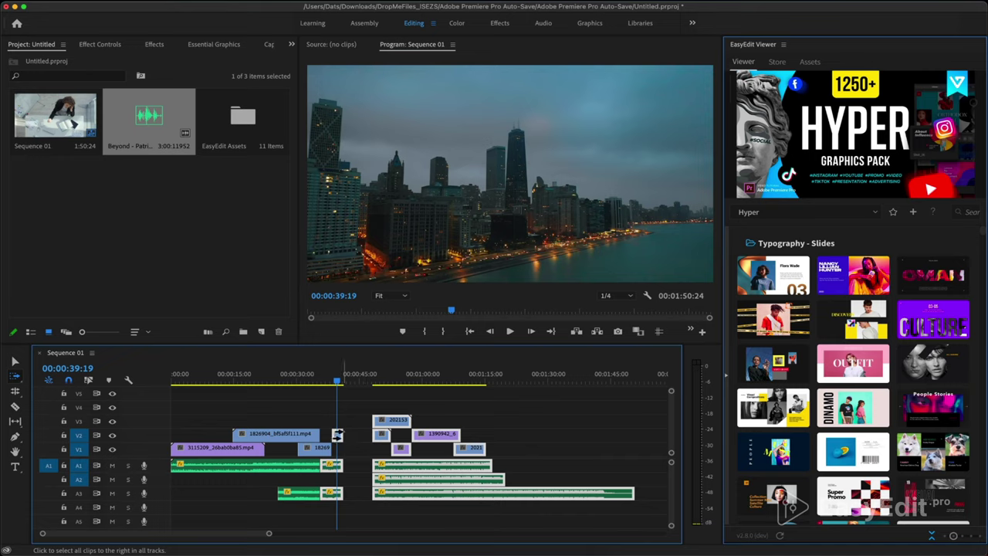
pyautogui.moveTo(338, 435); pyautogui.dragTo(401, 434)
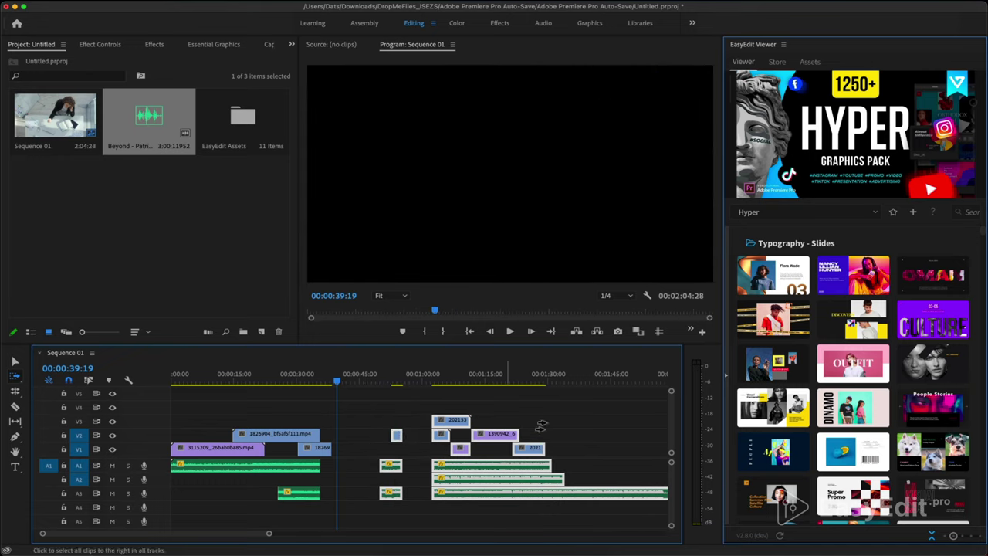
pyautogui.click(565, 426)
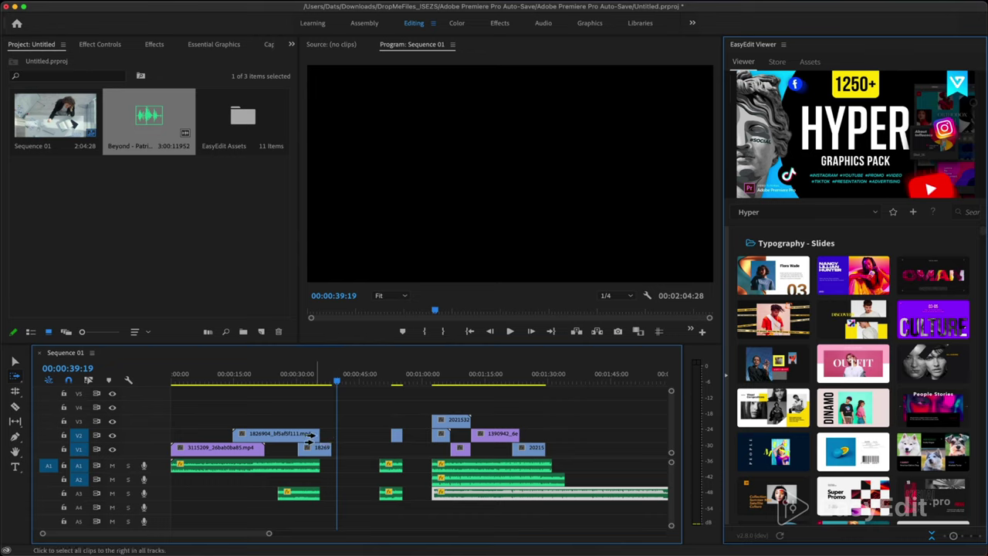
# Move the earlier clips later by 00:00:07:25 and ripple-delete the two gaps between clips
pyautogui.hotkey('shift', 'a')
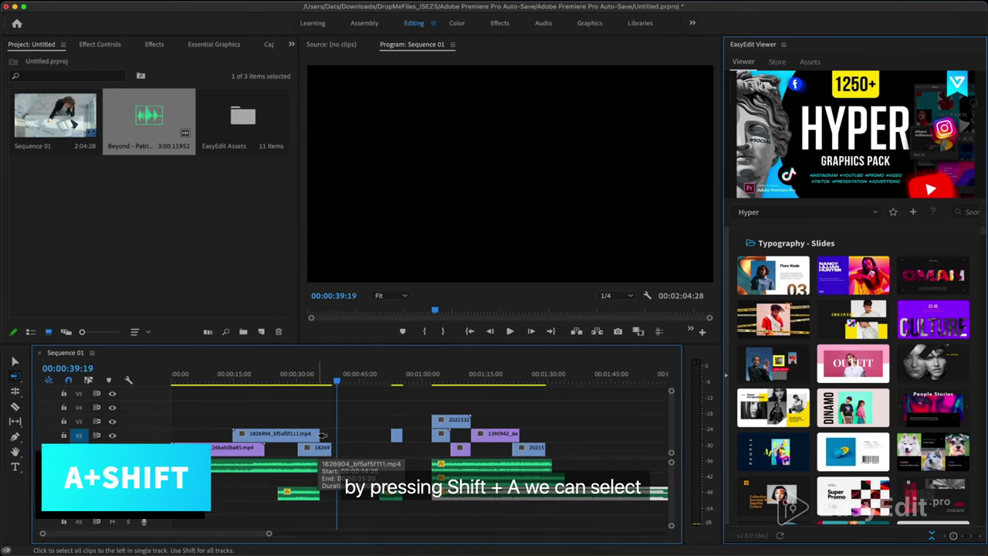
pyautogui.moveTo(323, 438); pyautogui.dragTo(352, 455)
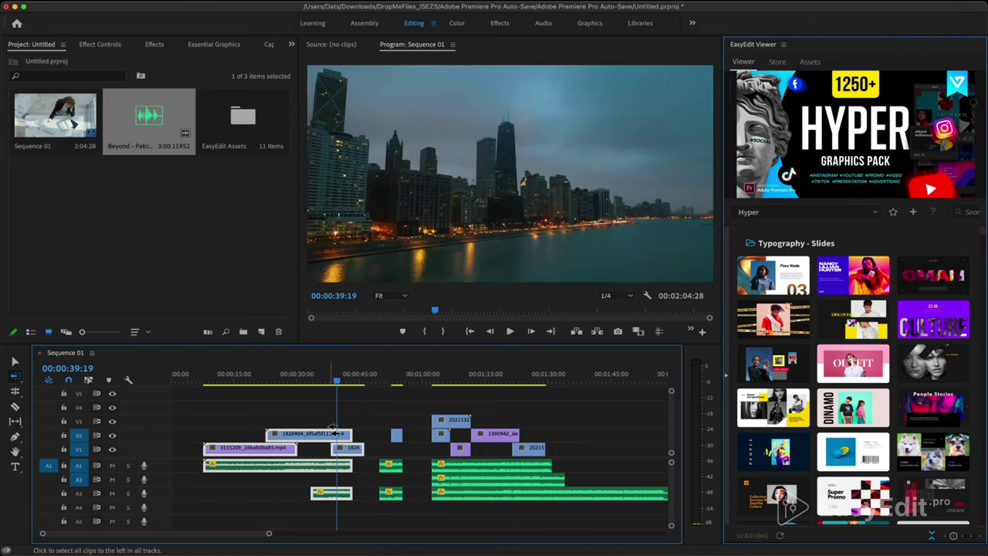
pyautogui.press('v')
pyautogui.click(368, 472)
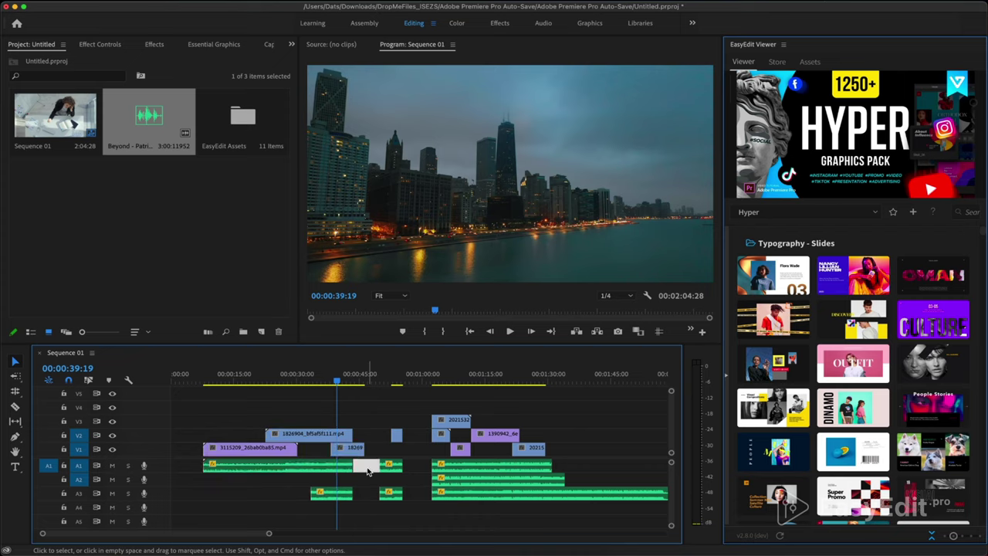
pyautogui.press('Delete')
pyautogui.click(392, 469)
pyautogui.press('Delete')
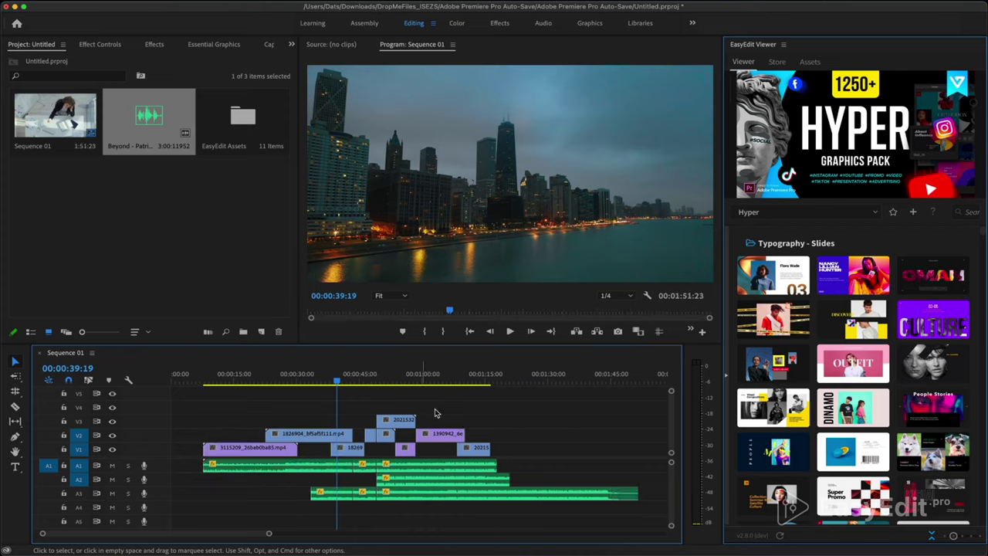
# Select every clip in the sequence and shift the whole edit later
pyautogui.press('a')
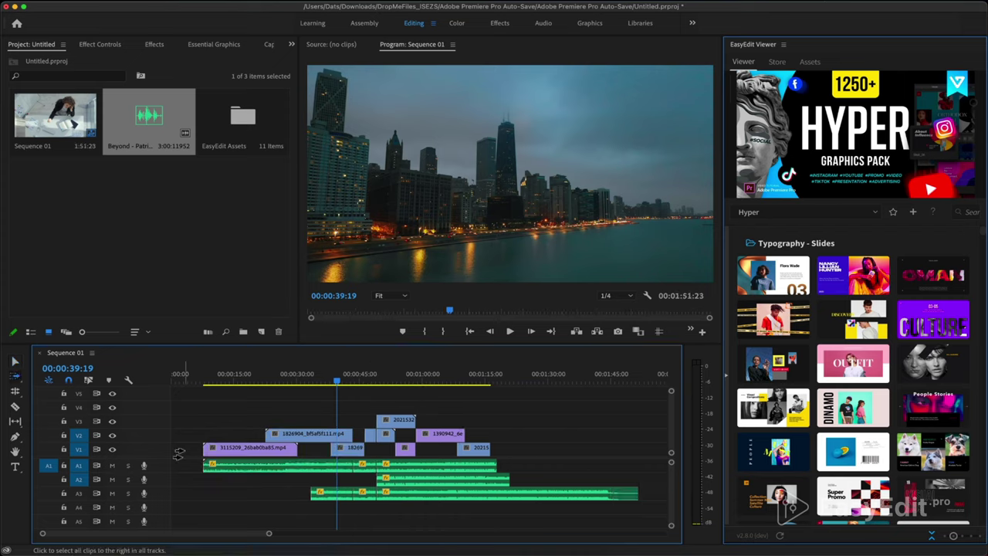
pyautogui.click(178, 454)
pyautogui.moveTo(271, 451); pyautogui.dragTo(308, 442)
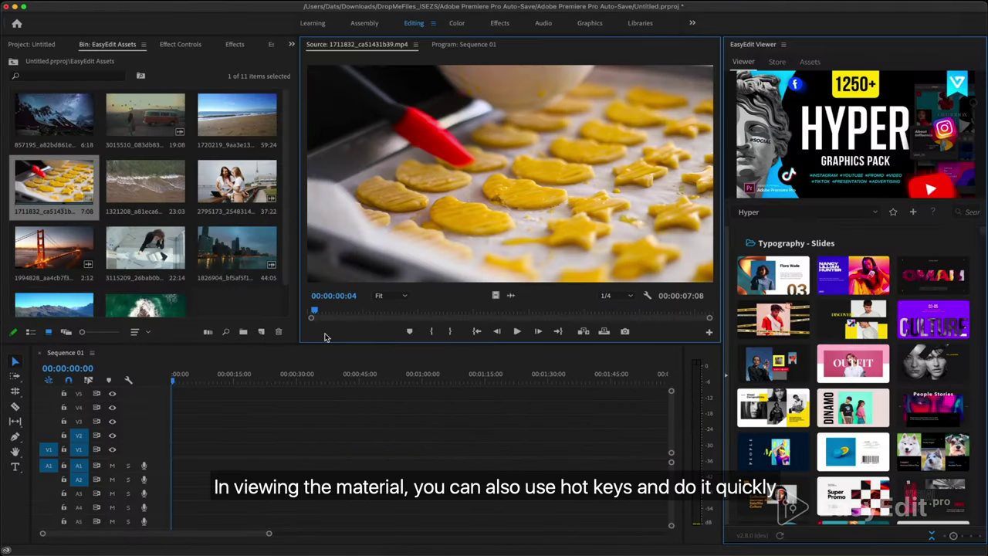
# Mark an In/Out section of the cookie clip ending at 00:00:03:26 and drag it to the start of V1
pyautogui.press('space')
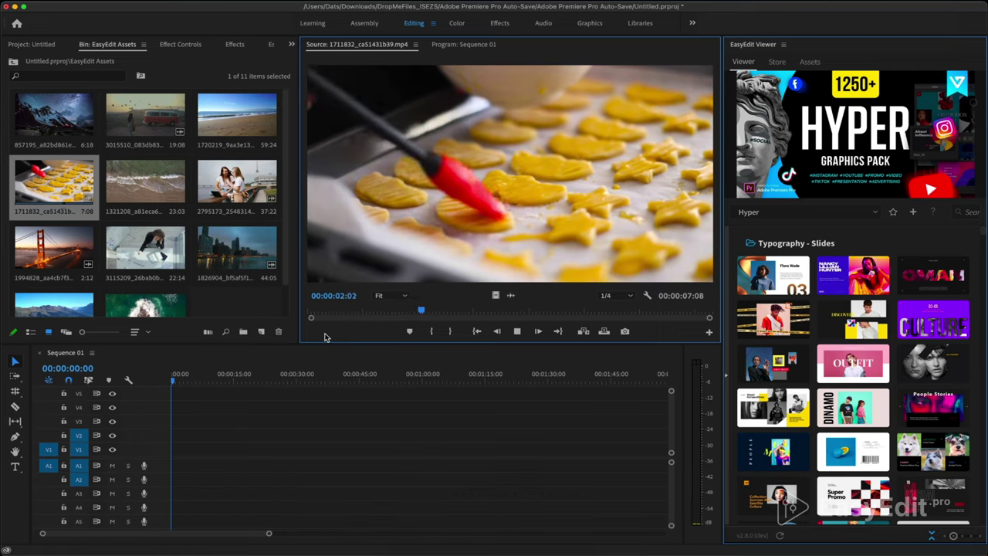
pyautogui.press('space')
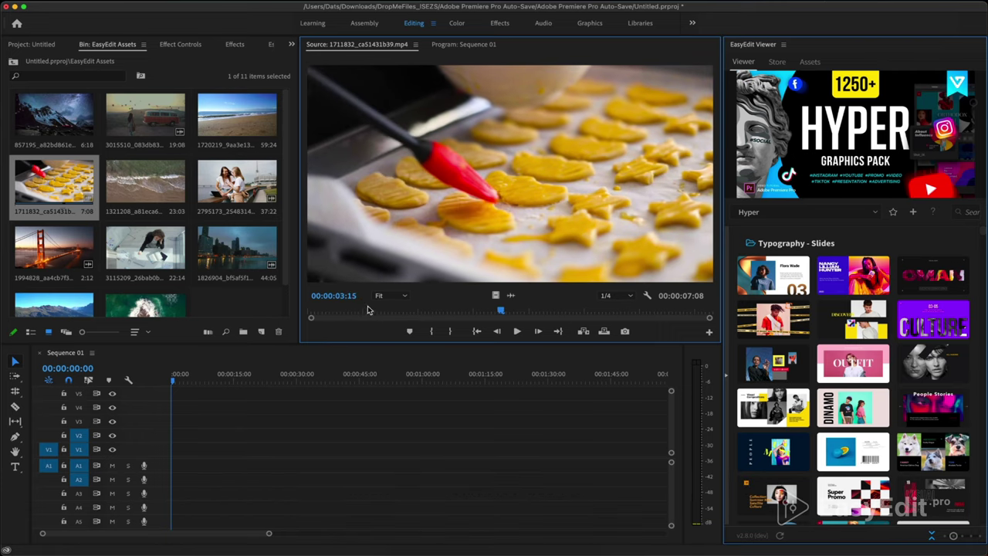
pyautogui.moveTo(367, 310); pyautogui.dragTo(386, 319)
pyautogui.click(433, 333)
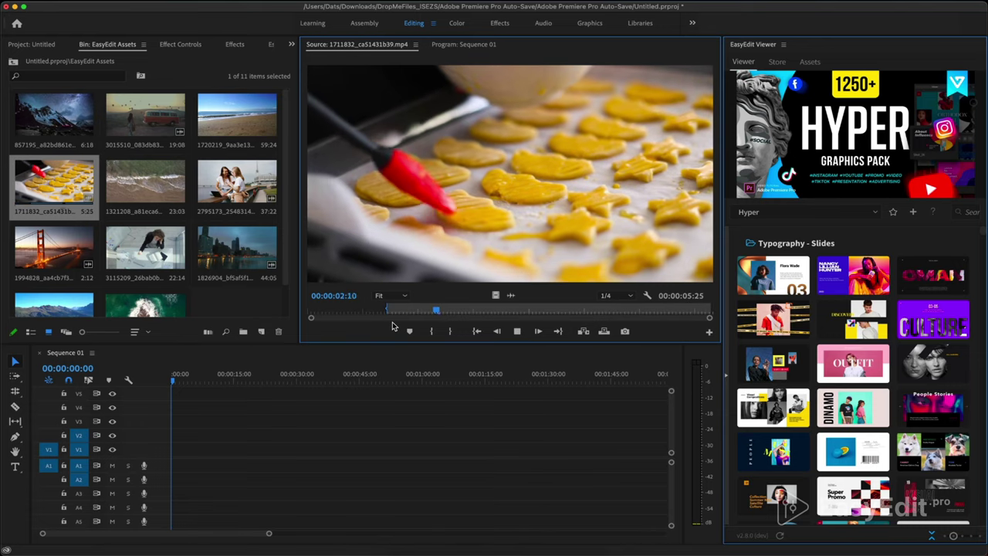
pyautogui.press('space')
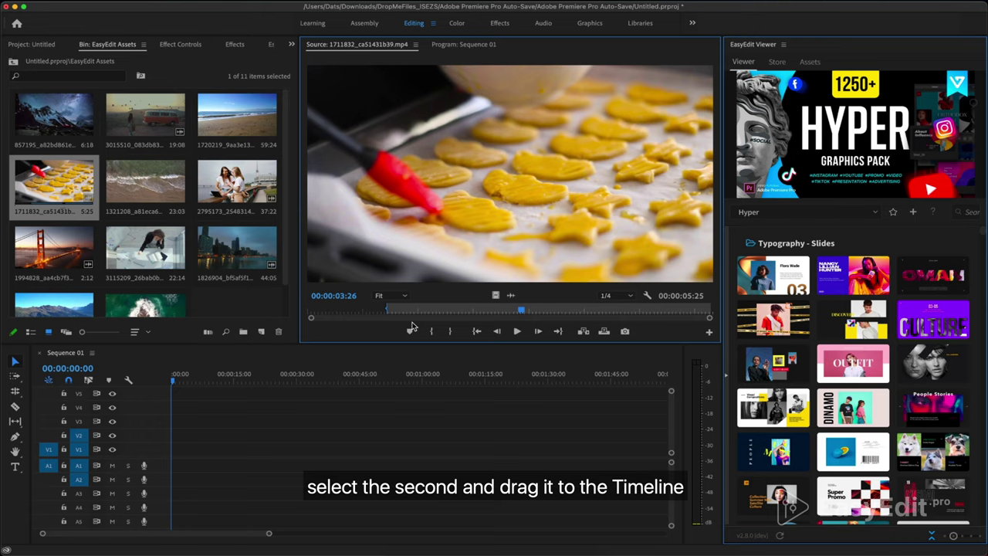
pyautogui.click(450, 333)
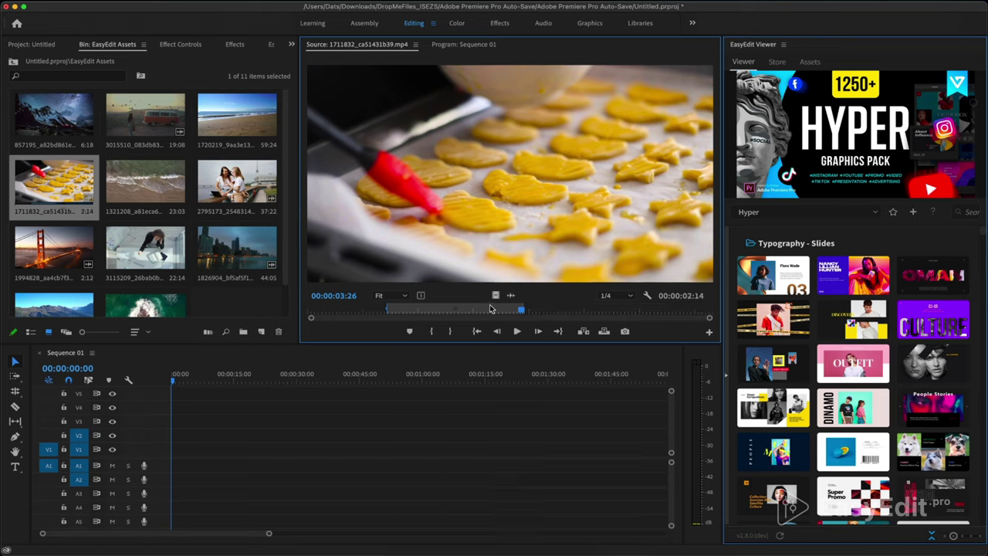
pyautogui.moveTo(496, 299); pyautogui.dragTo(177, 452)
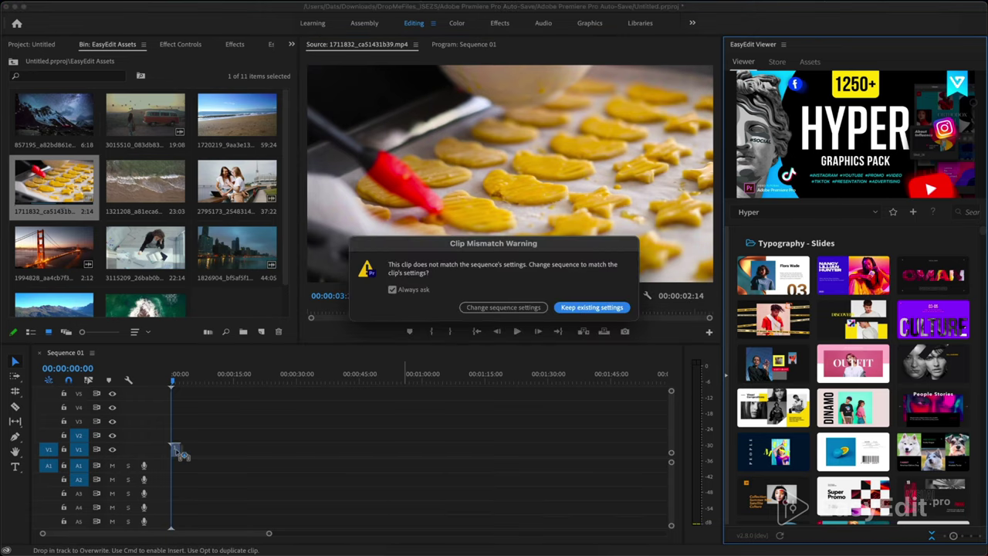
# Keep the existing sequence settings and bring up the Source monitor's In/Out marking menu
pyautogui.click(594, 308)
pyautogui.click(430, 318)
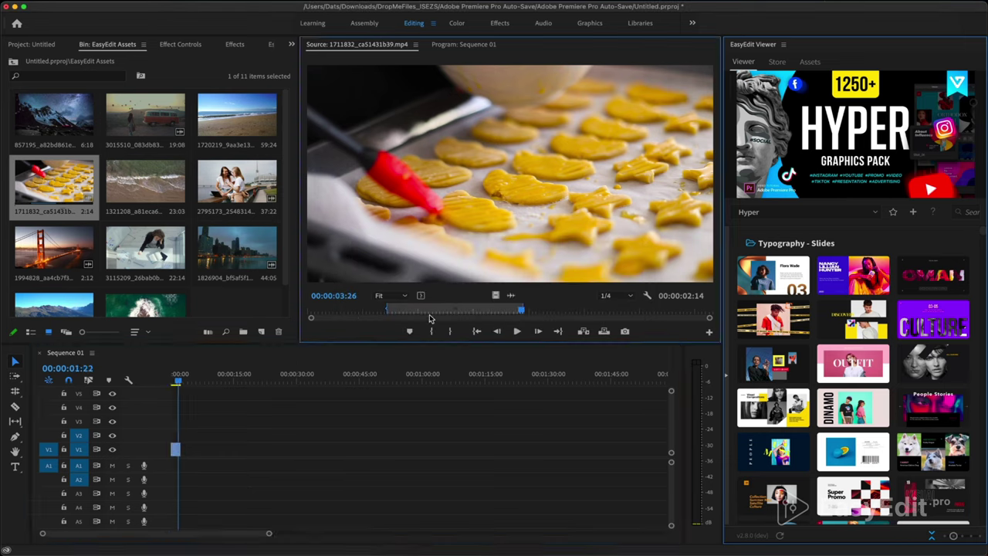
pyautogui.rightClick(430, 315)
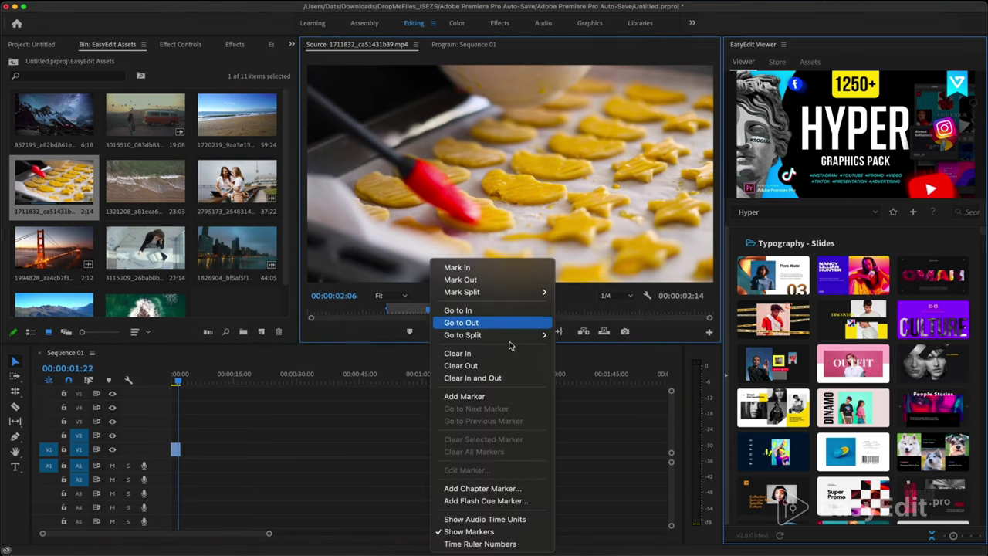
# Clear the old In/Out points, then mark a short range on the cookie clip and add it to the sequence
pyautogui.click(501, 379)
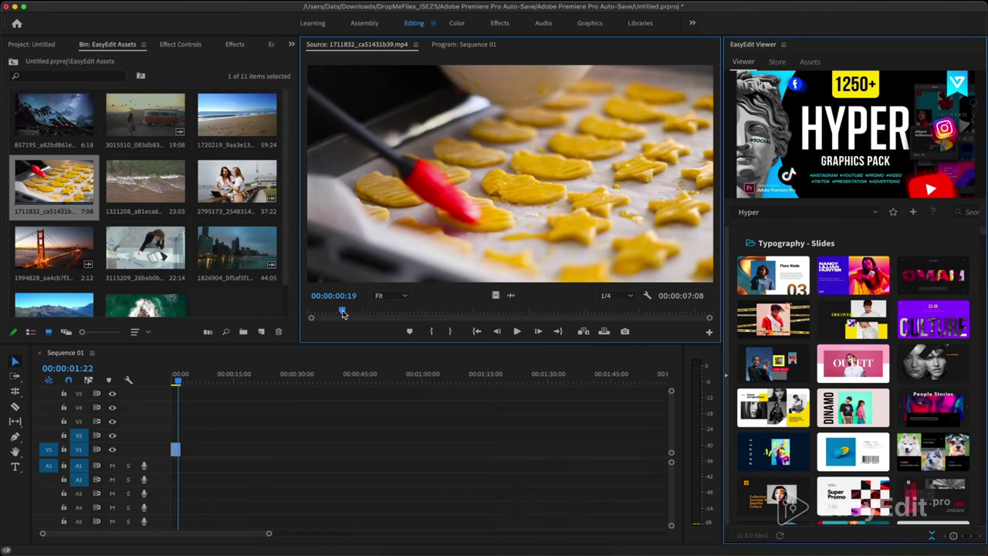
pyautogui.press('space')
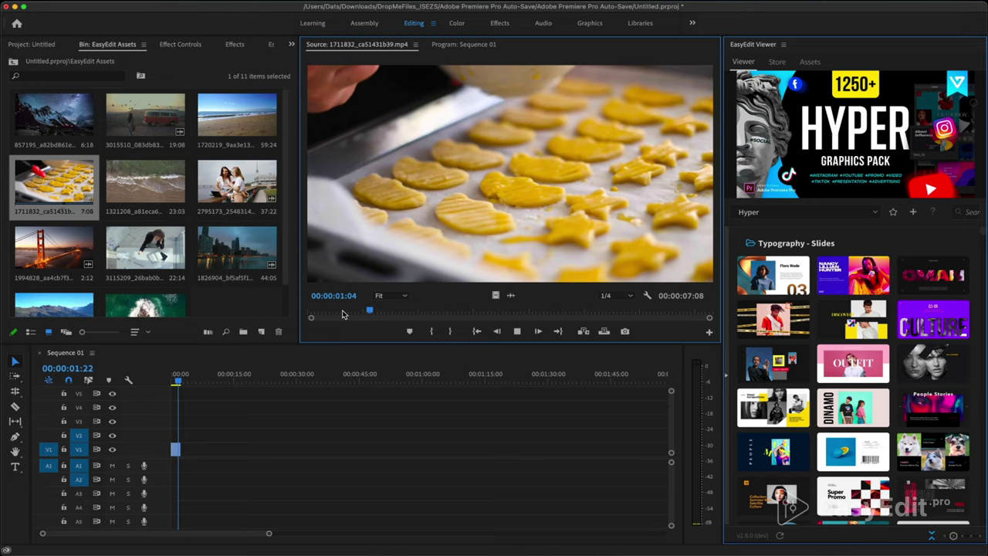
pyautogui.press('i')
pyautogui.press('o')
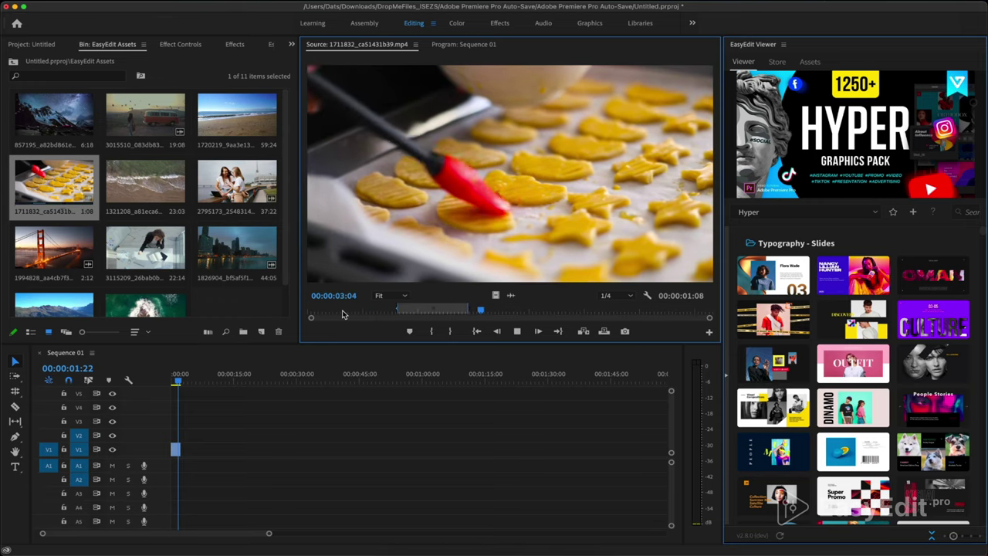
pyautogui.press('.')
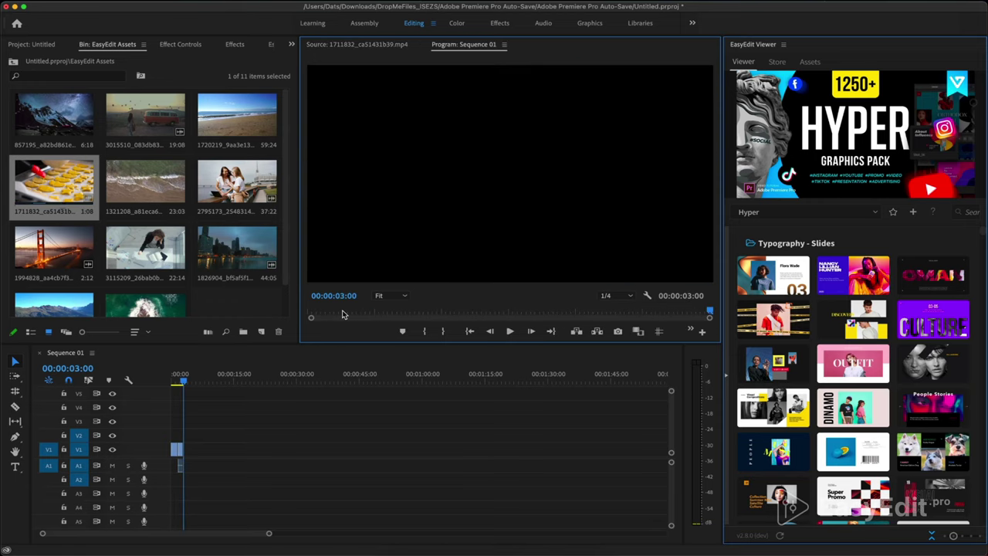
# Mark an In/Out range on the beach-waves clip and insert it into the sequence
pyautogui.doubleClick(171, 198)
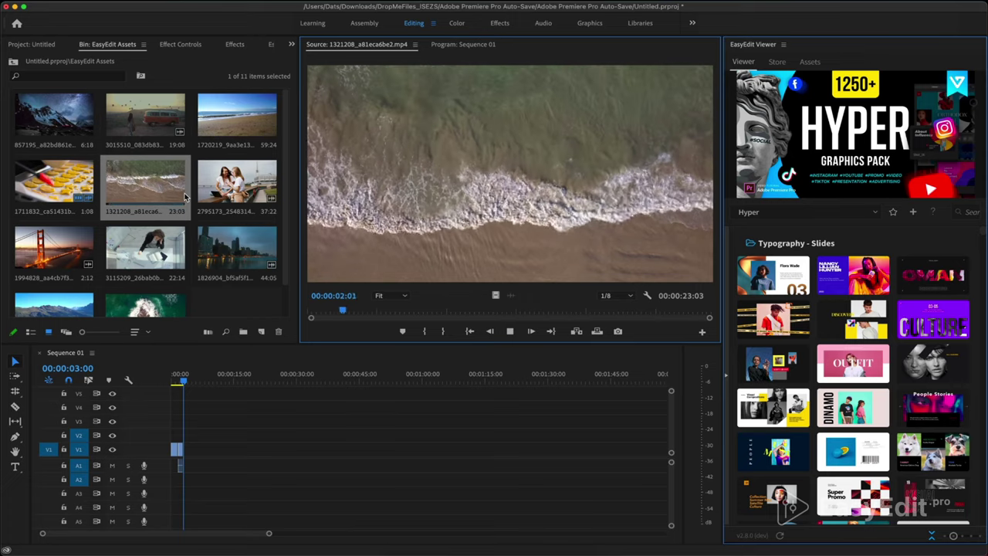
pyautogui.press('i')
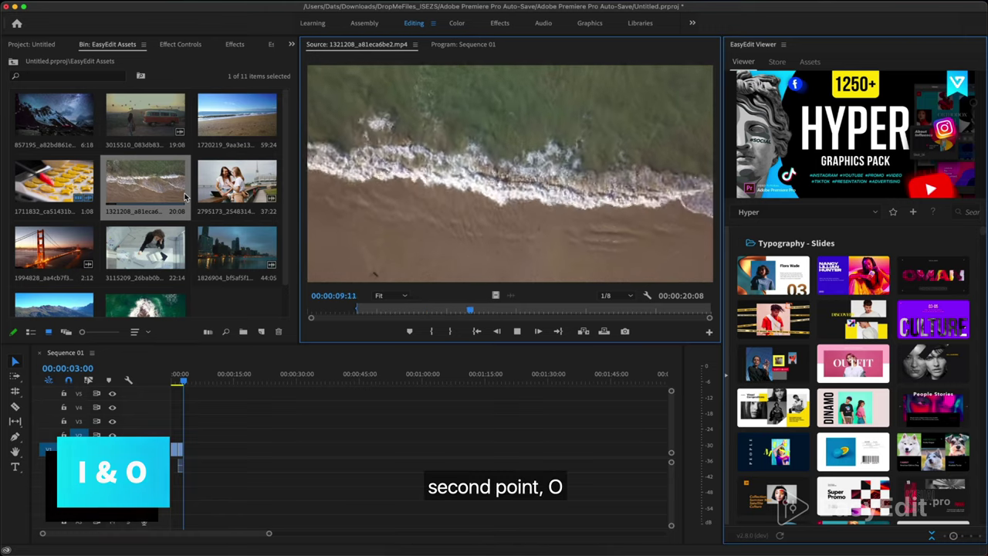
pyautogui.press('o')
pyautogui.press(',')
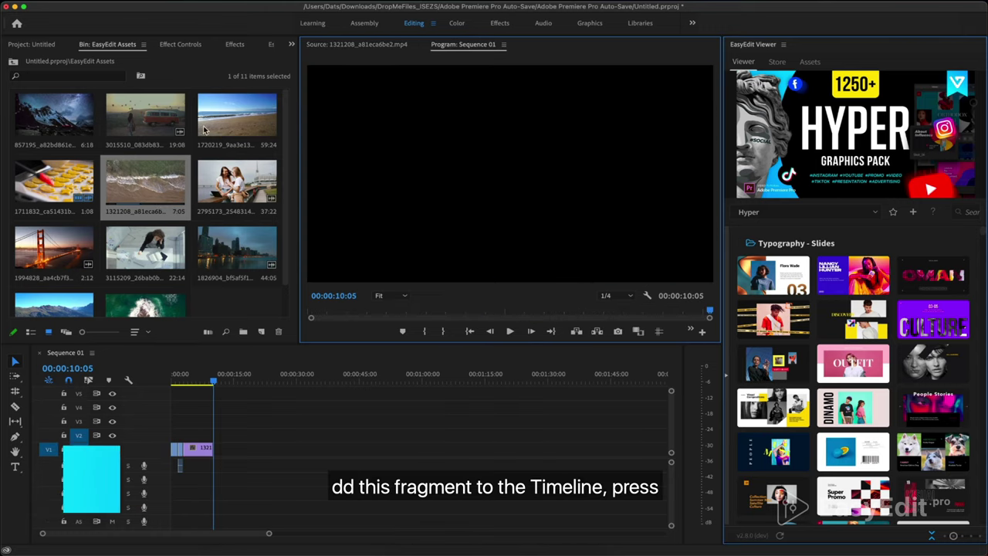
# Mark the two-women clip from an In point to an Out at 00:00:11:00 and add it after the waves clip
pyautogui.doubleClick(234, 177)
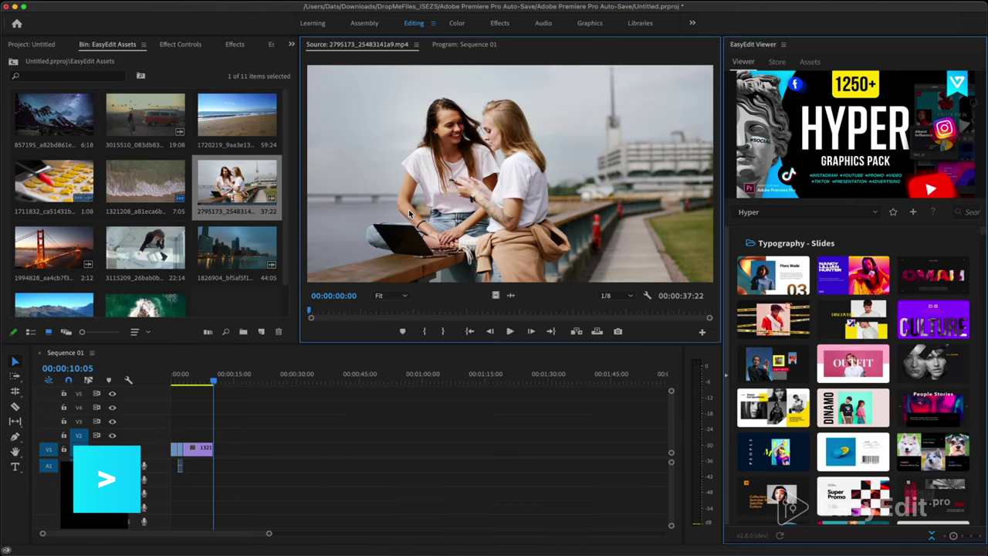
pyautogui.press('space')
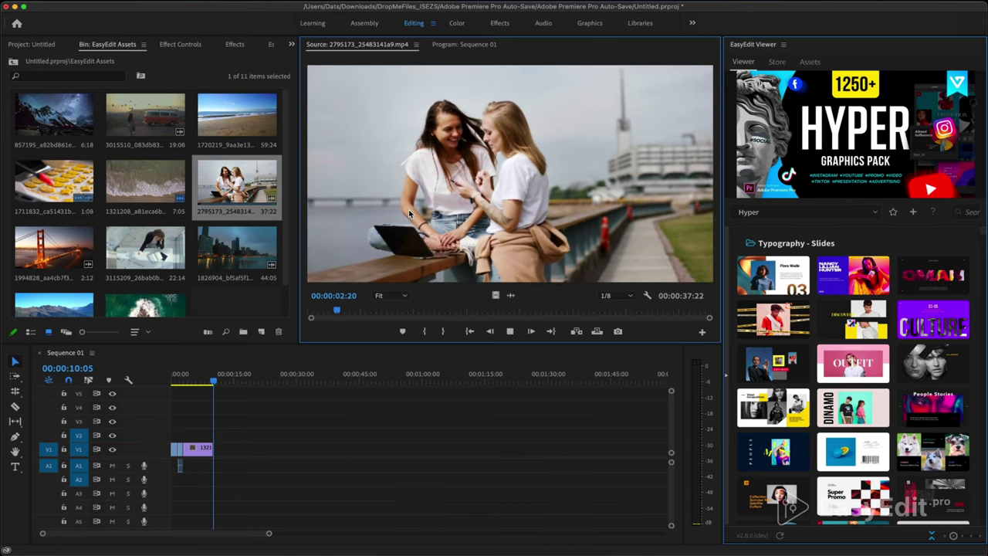
pyautogui.press('i')
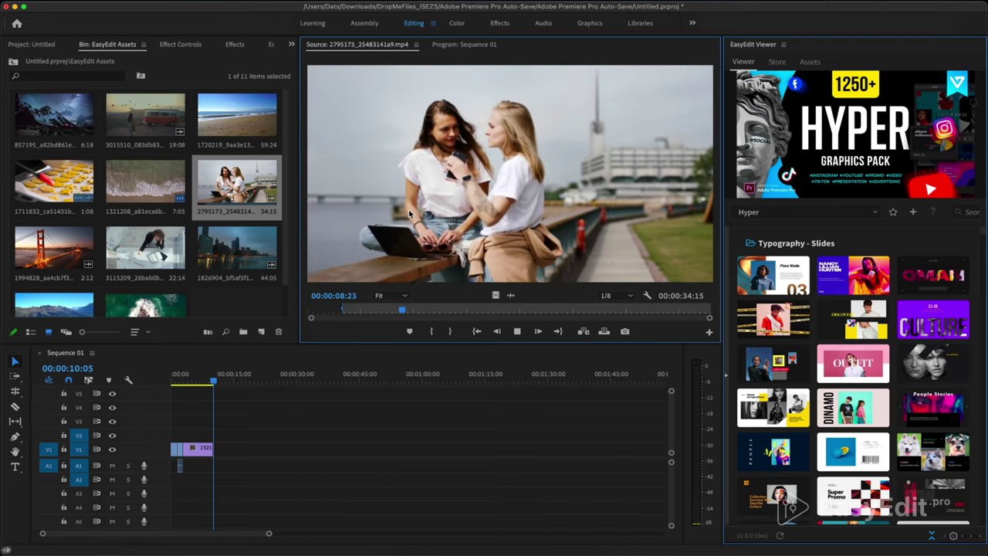
pyautogui.press('space')
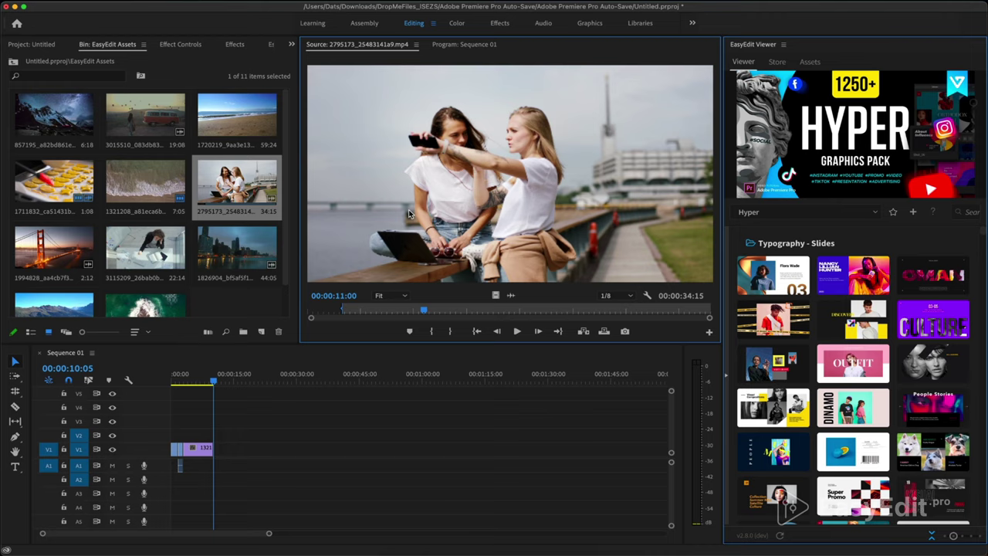
pyautogui.press('o')
pyautogui.press('.')
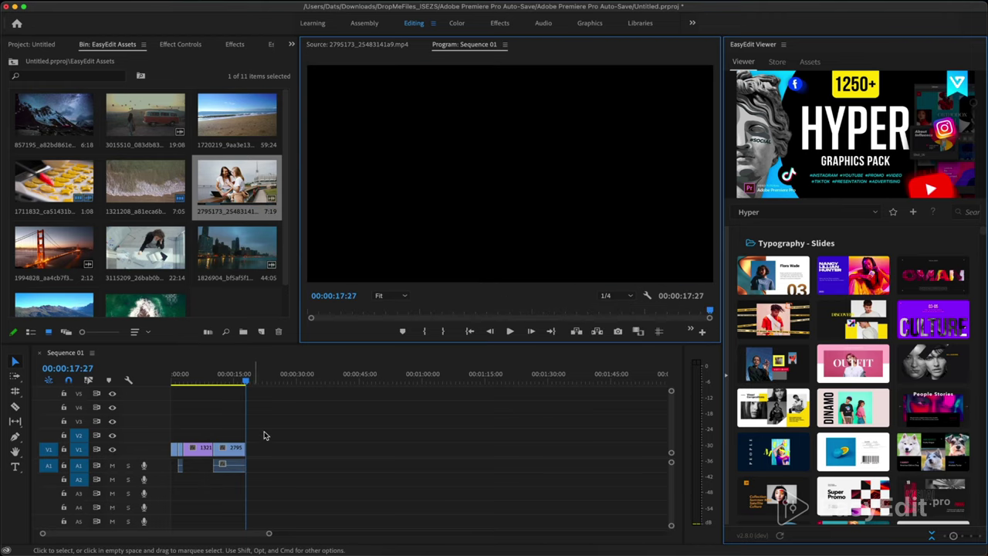
# Zoom into the timeline and roll the beach-waves/two-women cut later, reviewing it at 11:08
pyautogui.click(205, 398)
pyautogui.press('=')
pyautogui.press('=')
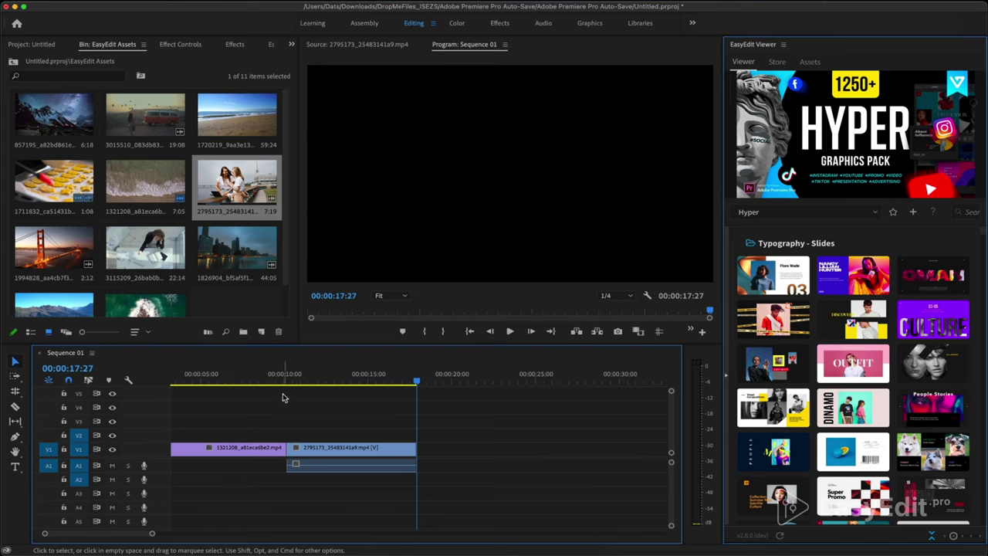
pyautogui.click(266, 377)
pyautogui.press('space')
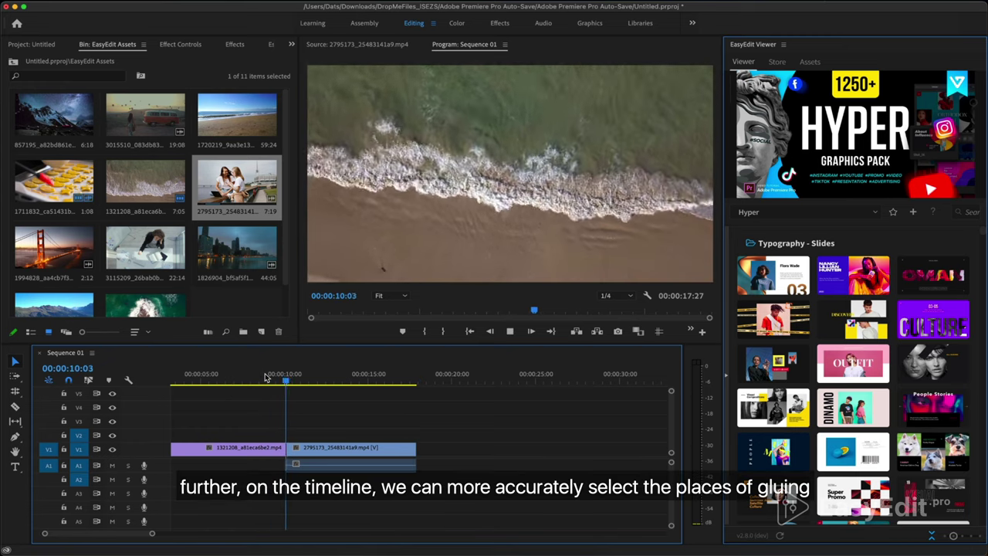
pyautogui.press('n')
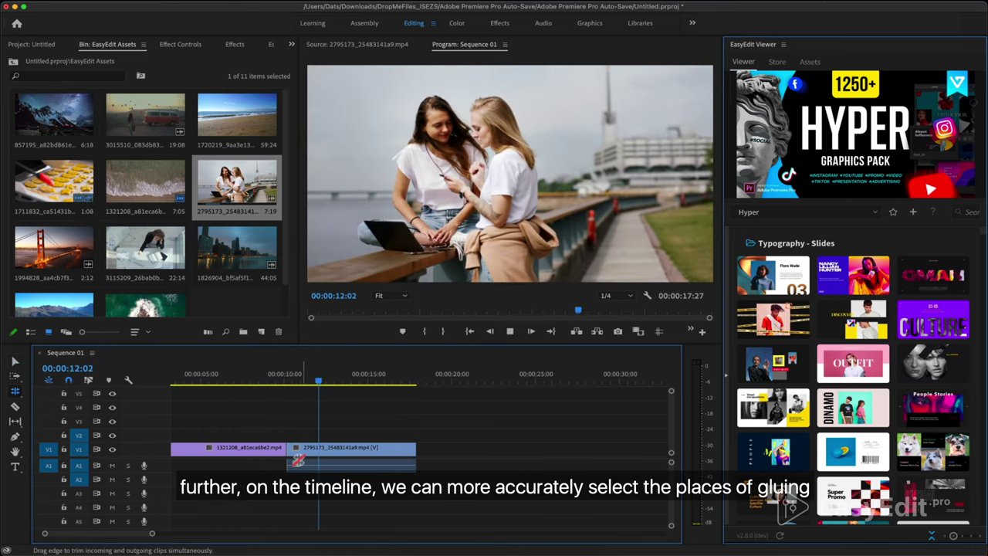
pyautogui.moveTo(298, 460); pyautogui.dragTo(334, 450)
pyautogui.click(306, 383)
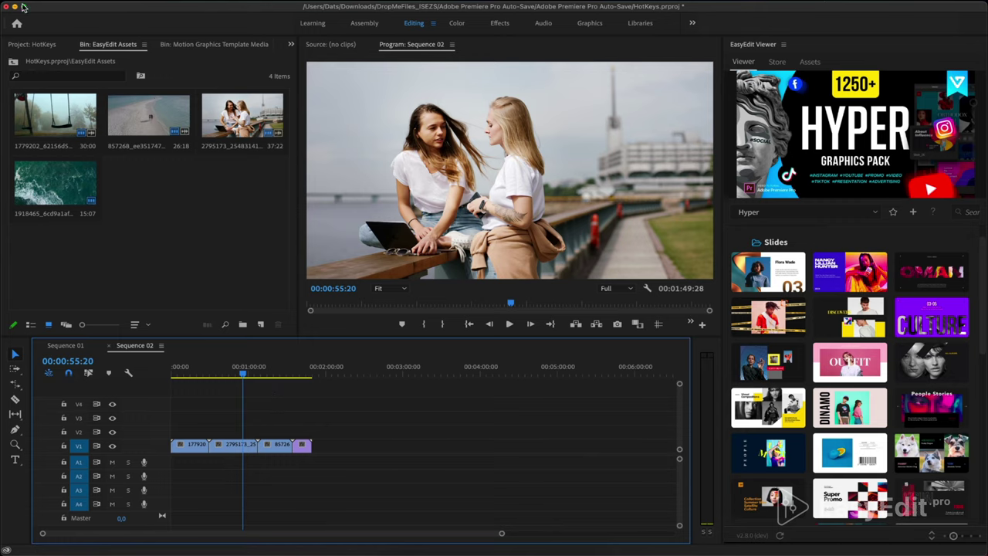
# Open Keyboard Shortcuts from the Premiere Pro application menu
pyautogui.click(55, 2)
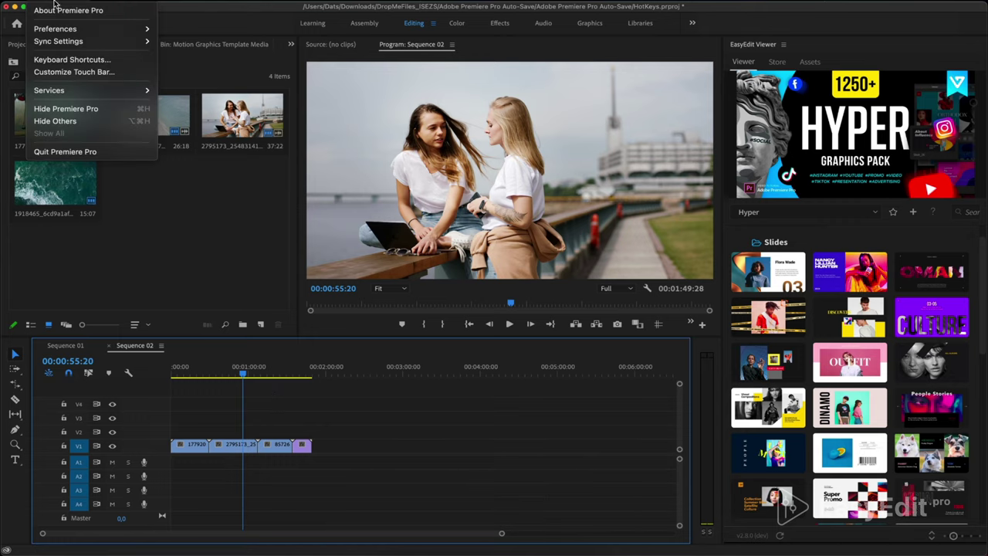
pyautogui.click(64, 59)
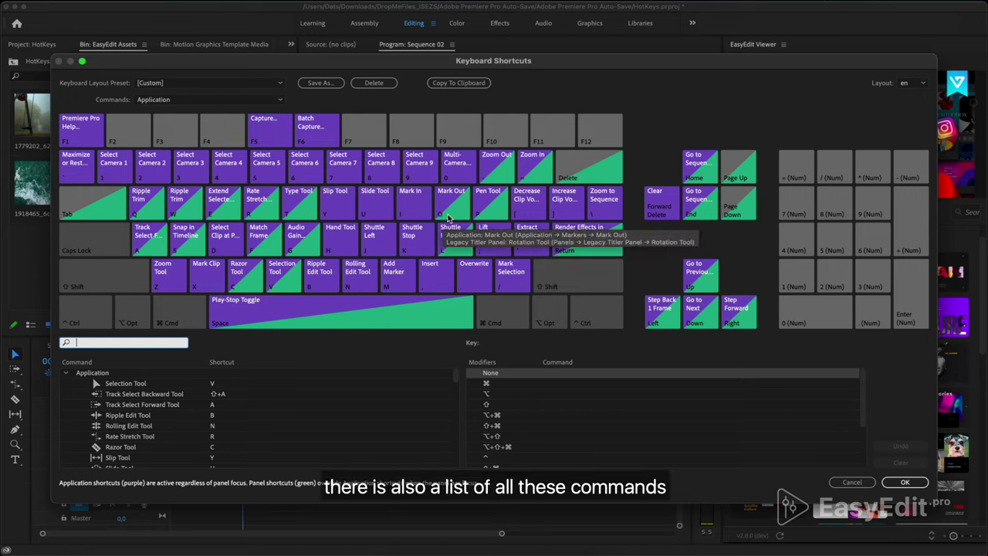
# Filter the shortcut list by 'mar' and select the Mark In shortcut cell for editing
pyautogui.scroll(-5, 183, 400)
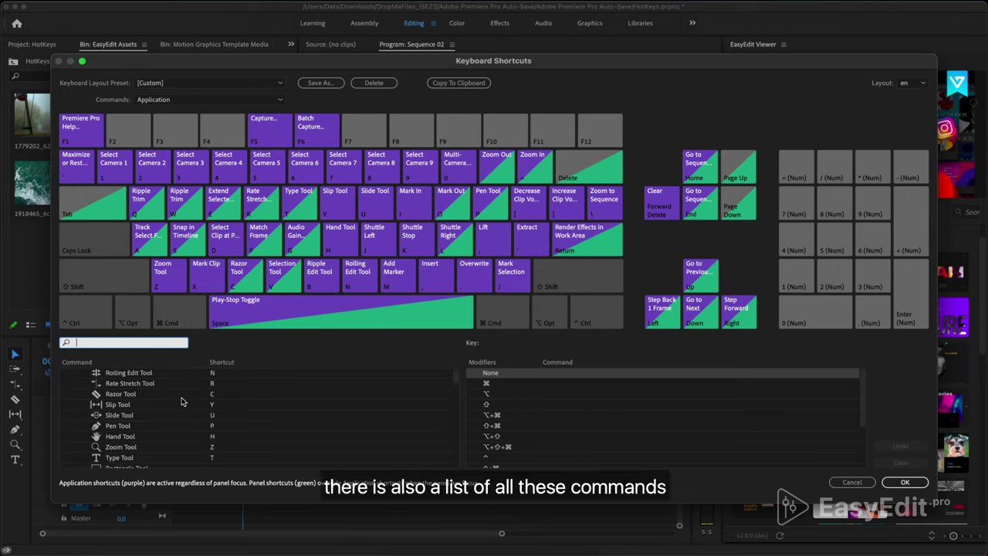
pyautogui.scroll(-15, 182, 400)
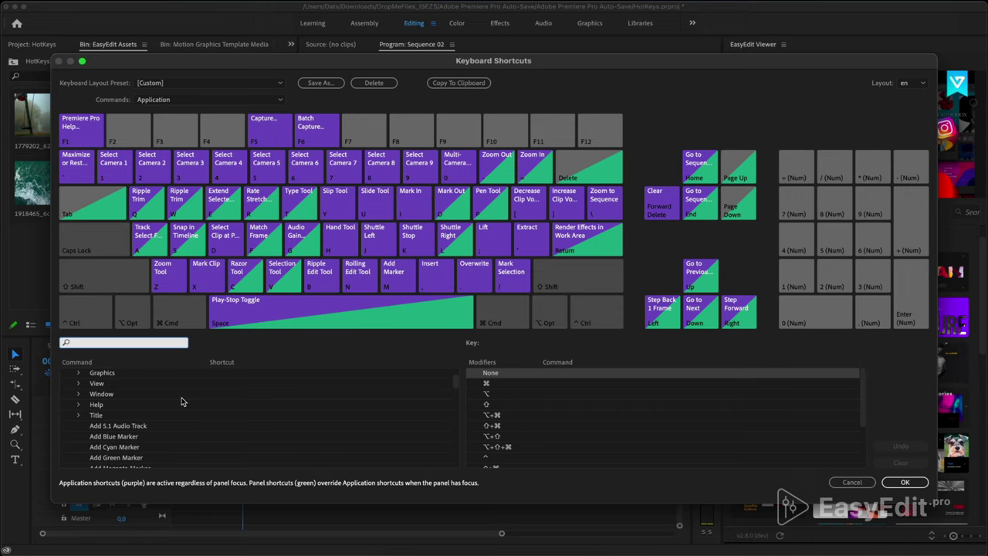
pyautogui.scroll(-4, 182, 399)
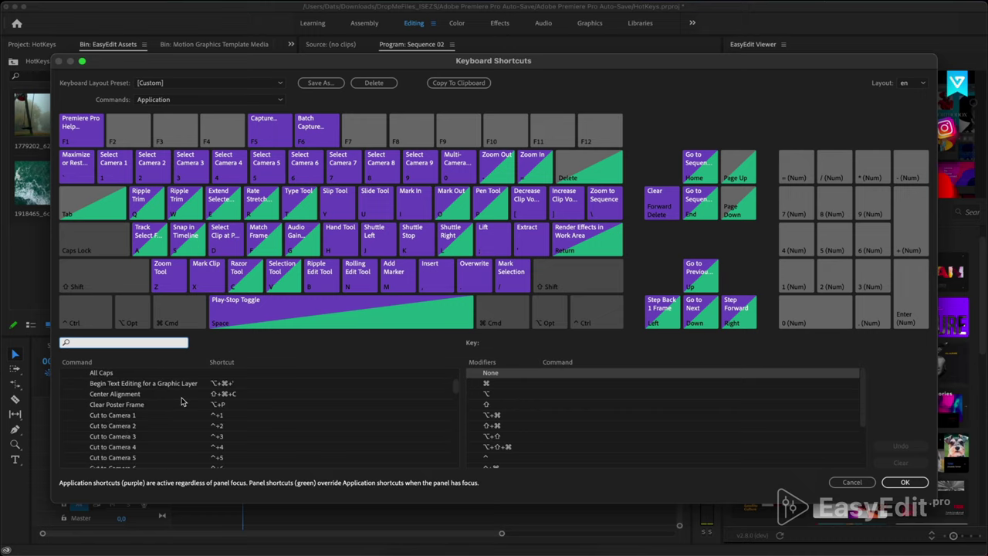
pyautogui.scroll(20, 182, 401)
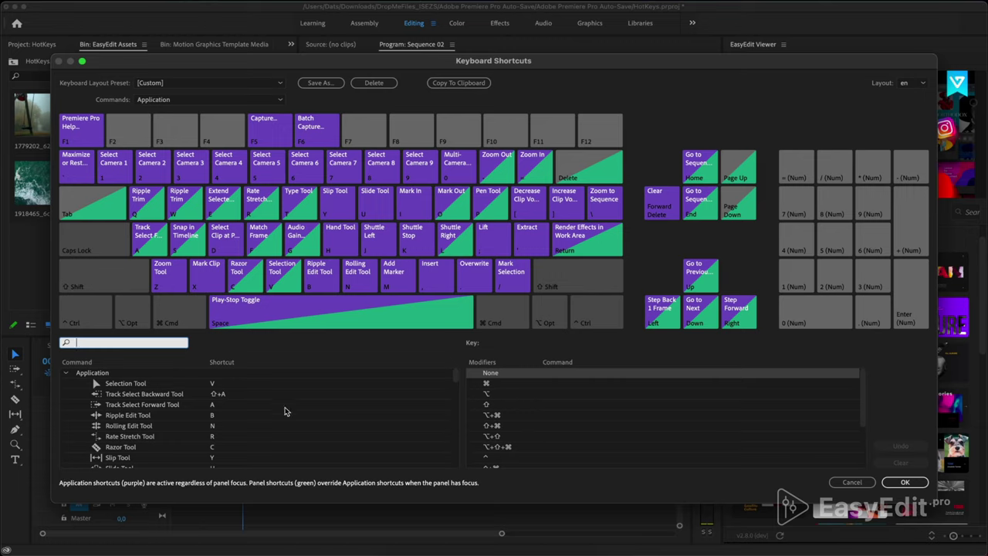
pyautogui.write('mark')
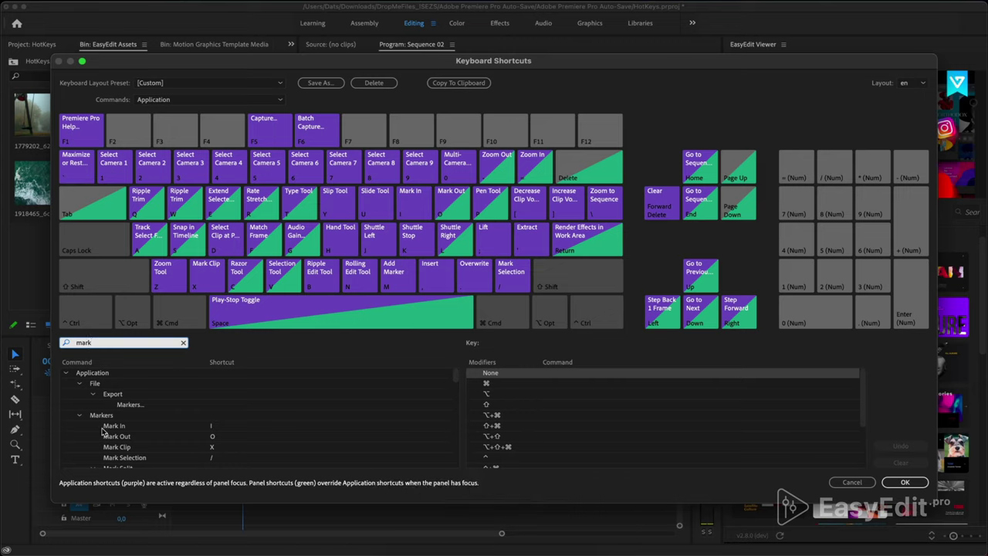
pyautogui.click(214, 425)
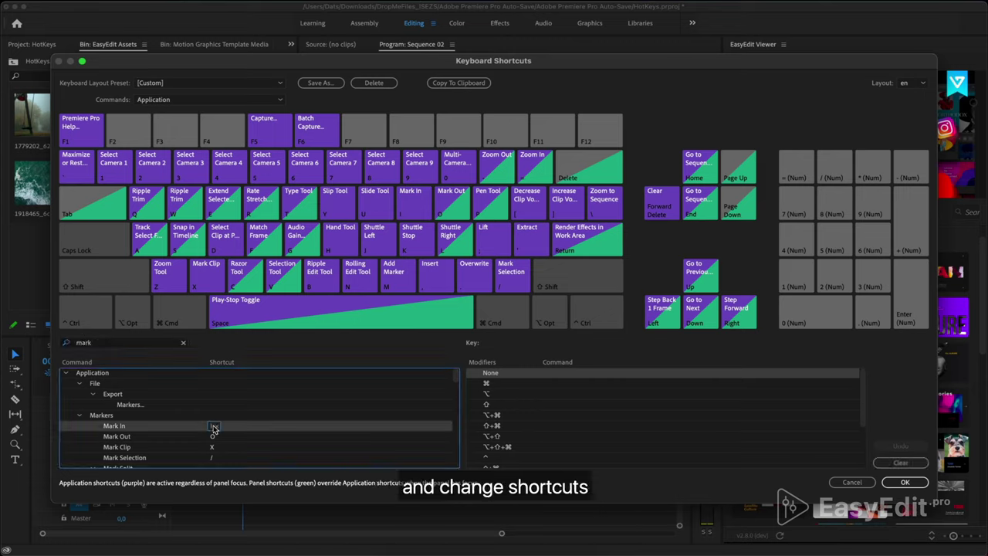